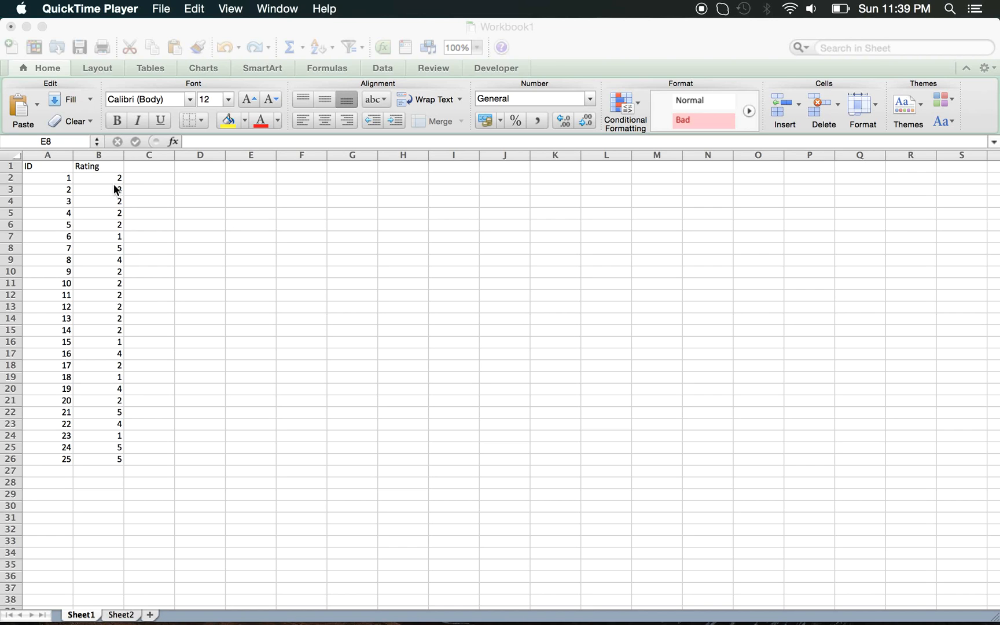
- Compare the ID and Rating data on Sheet1 with the Gender and Income data on Sheet2
left_click(122, 616)
left_click(122, 616)
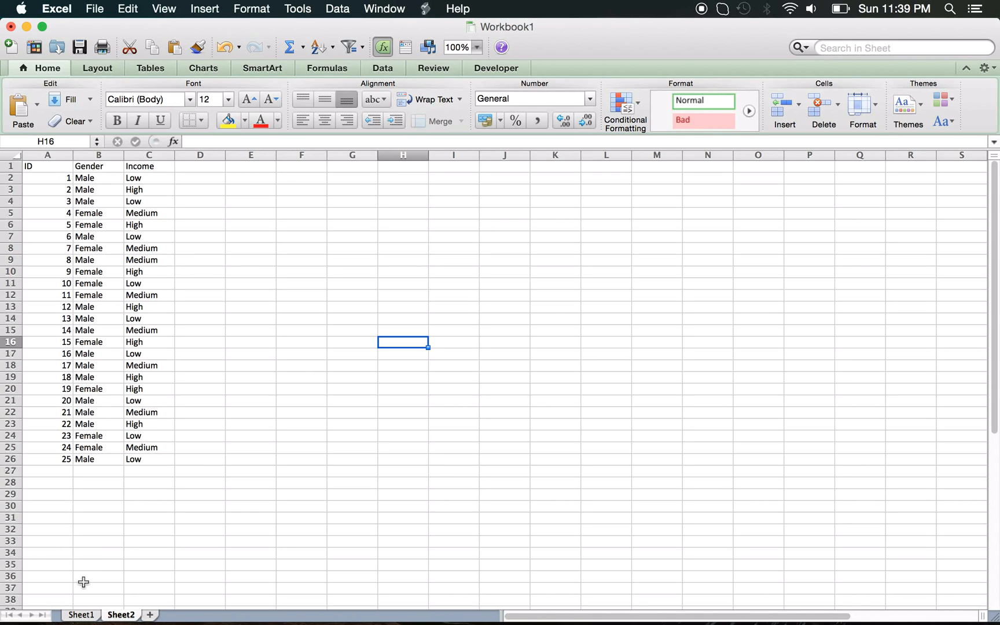
left_click(82, 615)
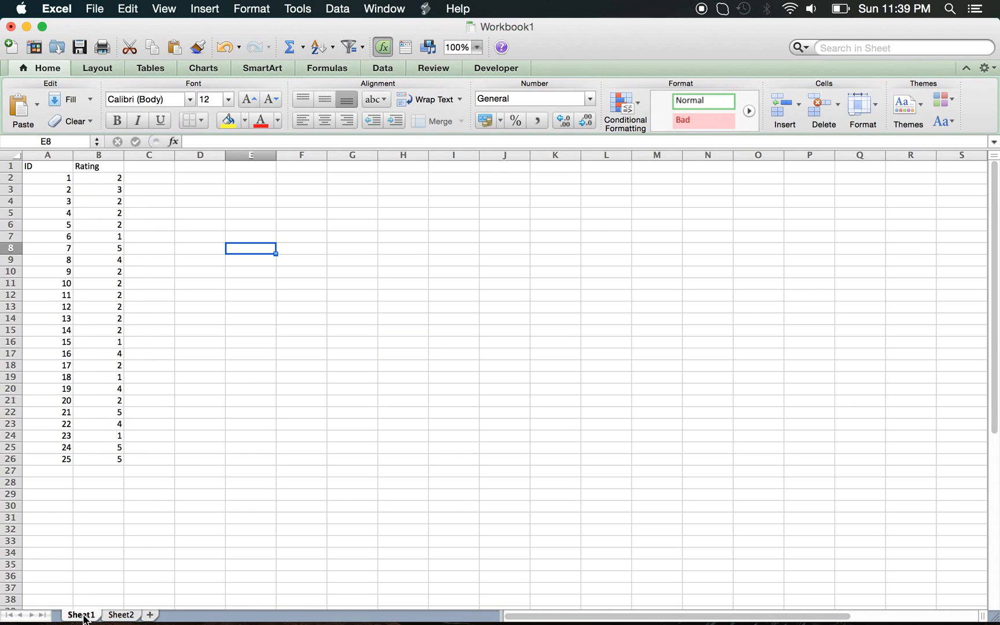
left_click(146, 206)
left_click(146, 169)
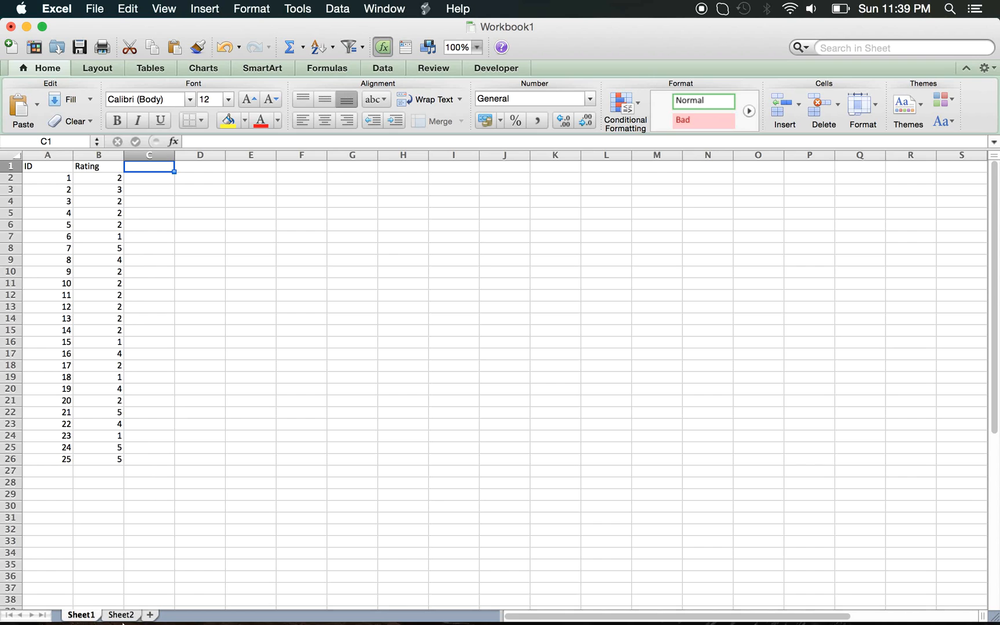
left_click(122, 616)
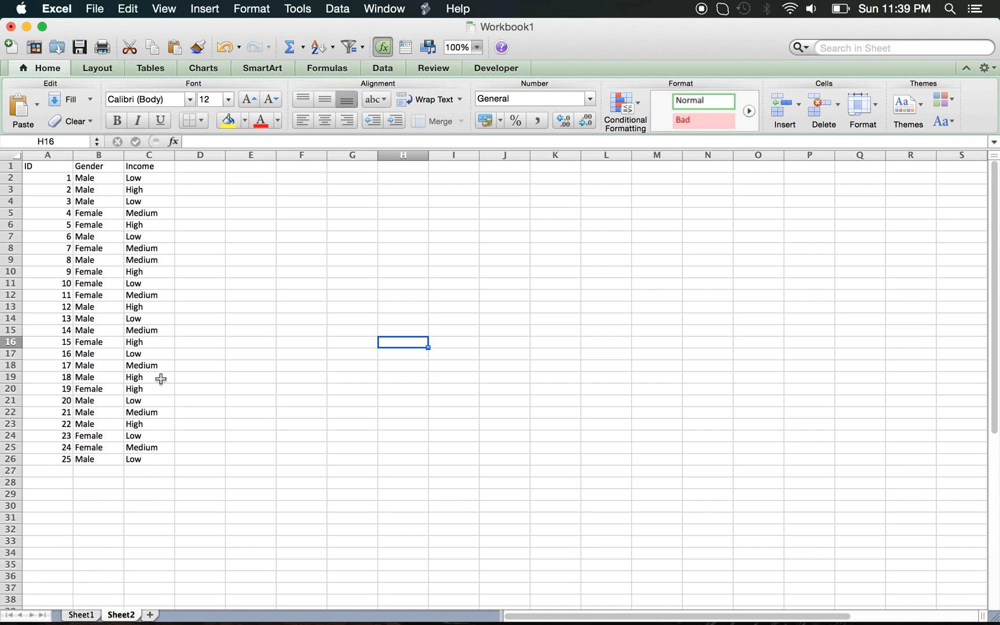
left_click(91, 613)
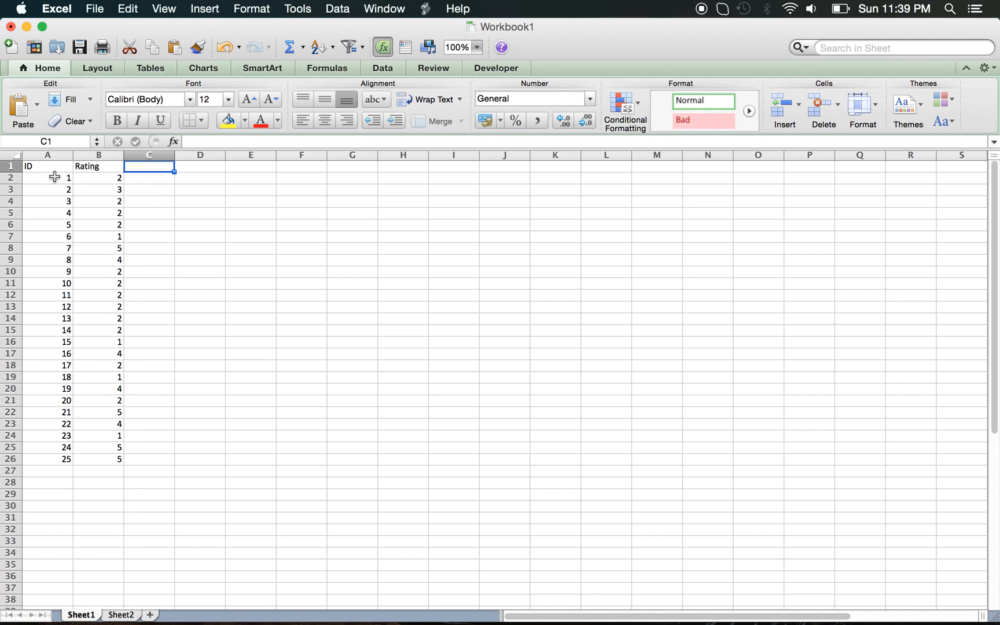
left_click(128, 614)
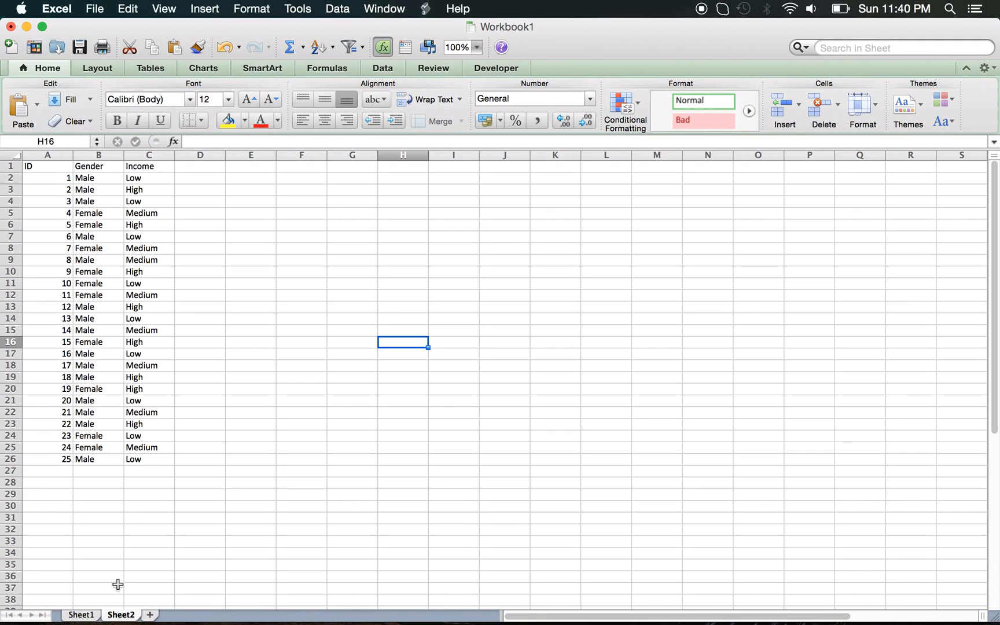
- Add the column headers Gender in C1 and Income in D1 on Sheet1
left_click(82, 614)
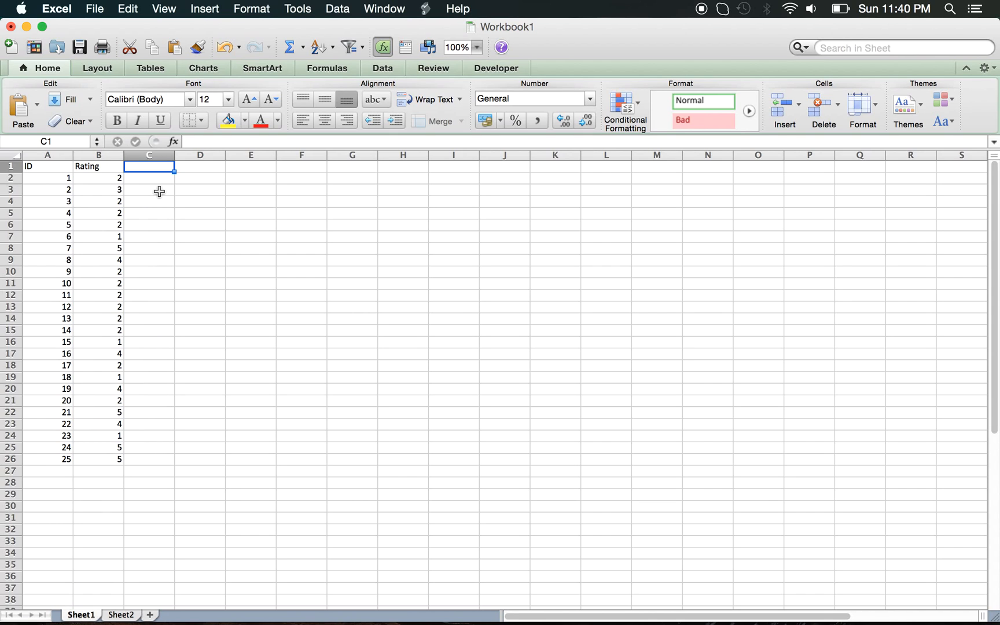
type("Gender")
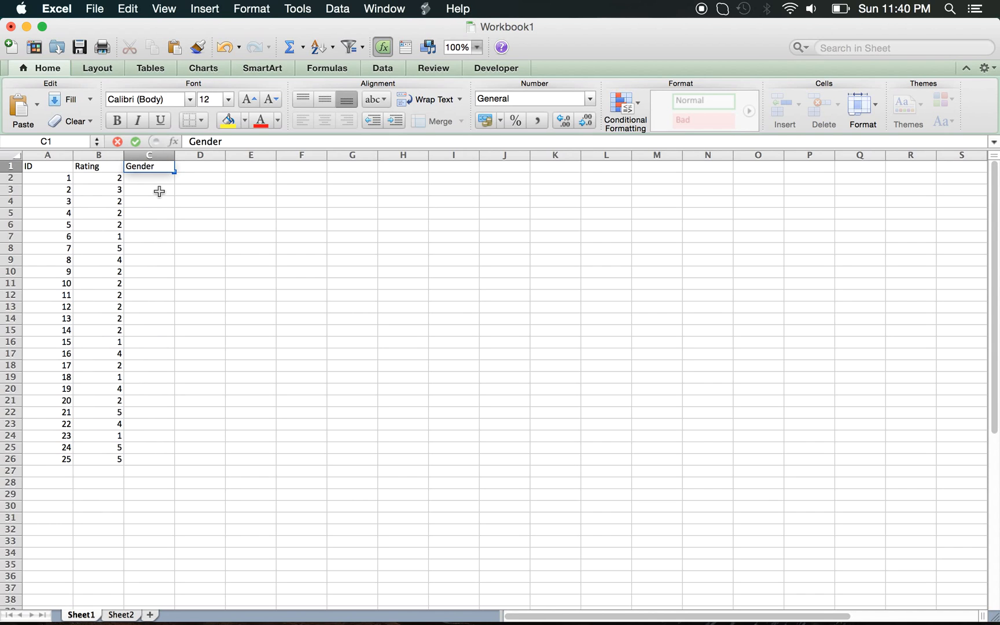
key("Tab")
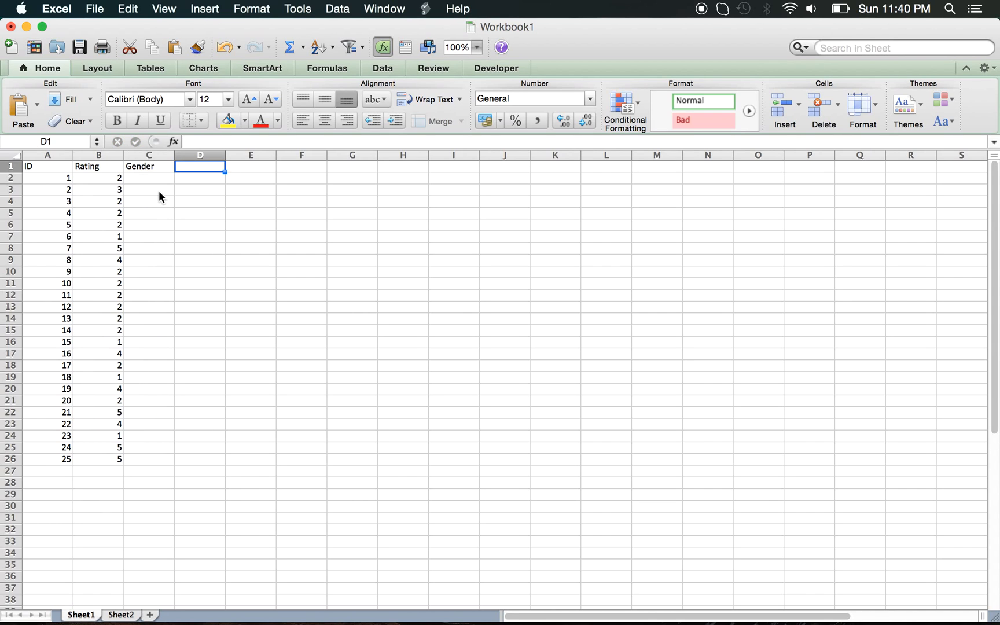
type("Income")
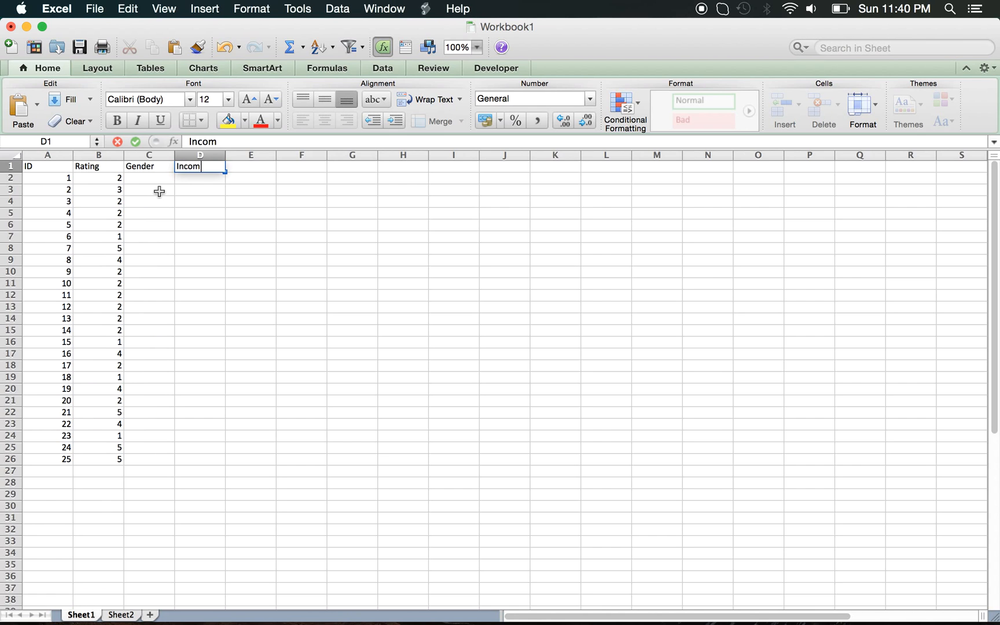
key("Return")
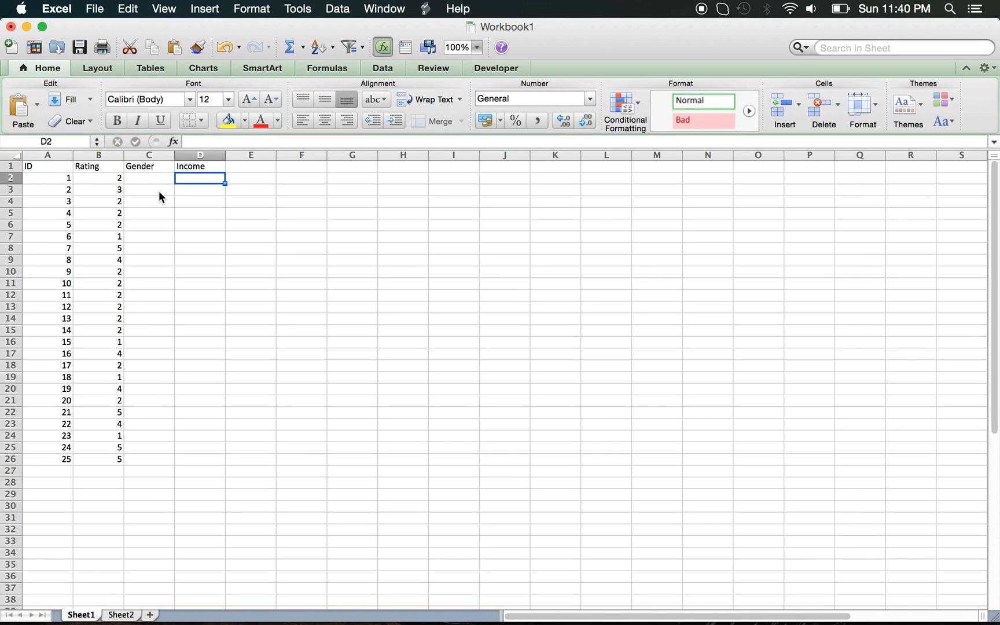
- Begin a VLOOKUP formula in C2 with A2 as the lookup value and Sheet2!A1:C26 as the table array
key("Left")
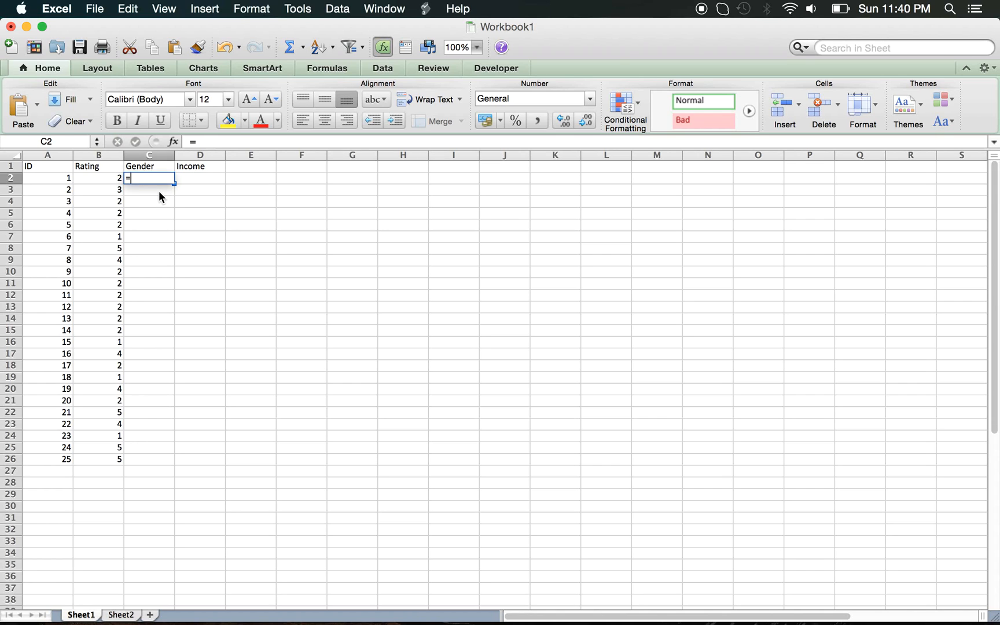
type("=vlookup")
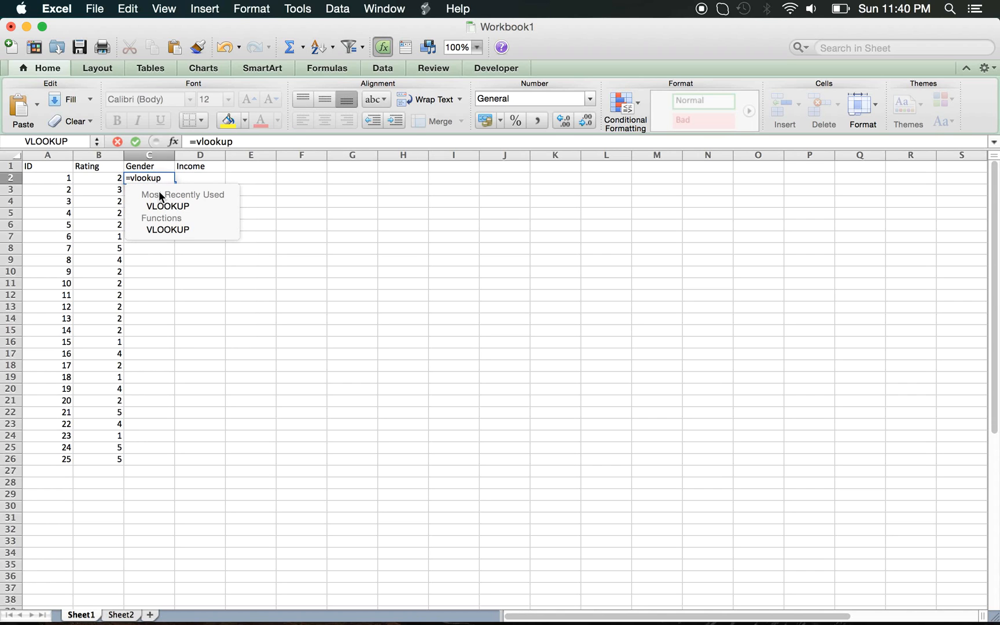
type("(")
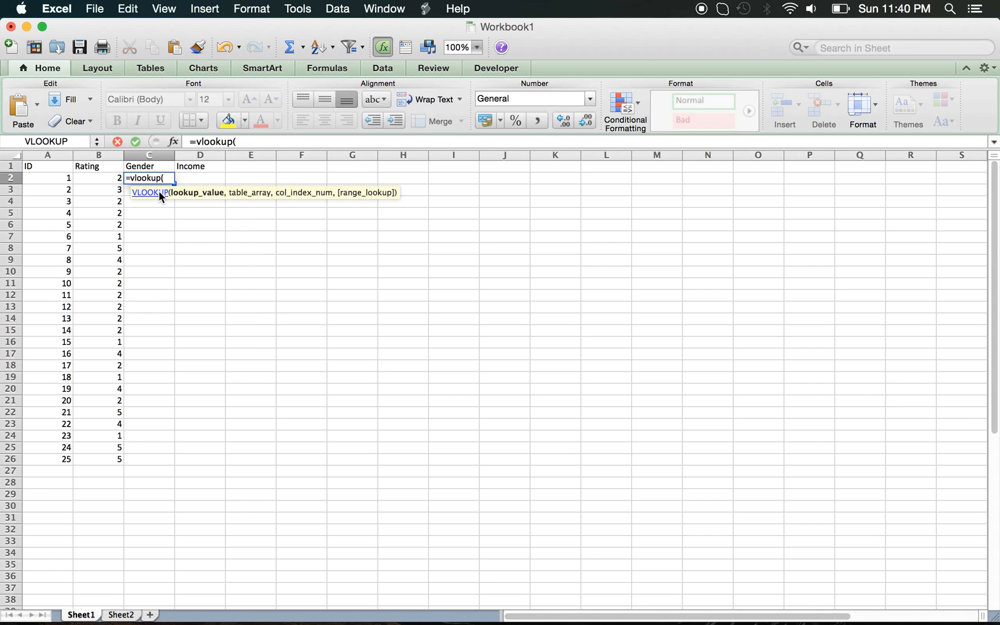
key("Left")
key("Left")
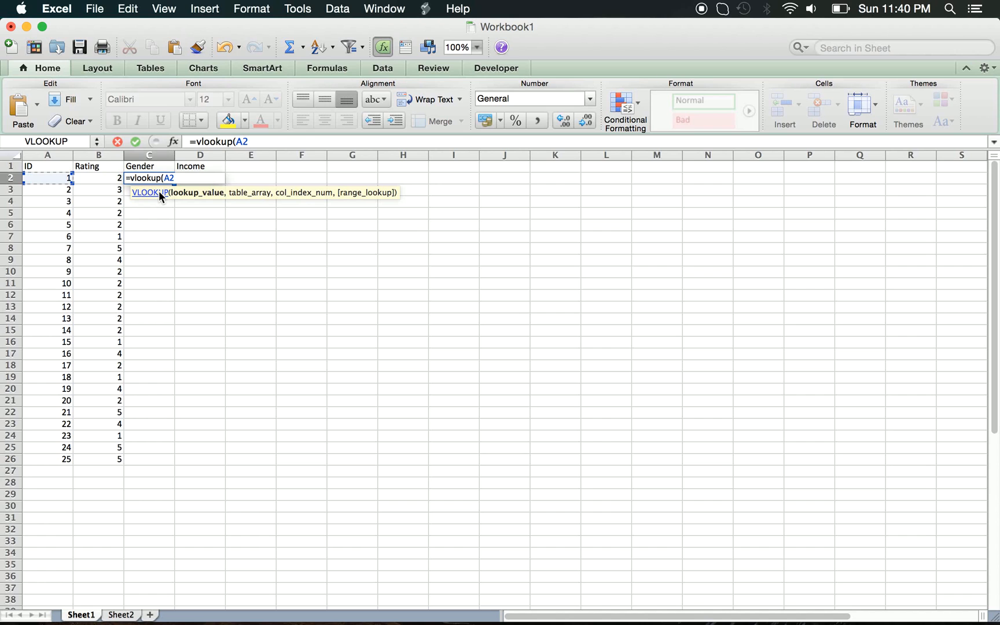
type(",")
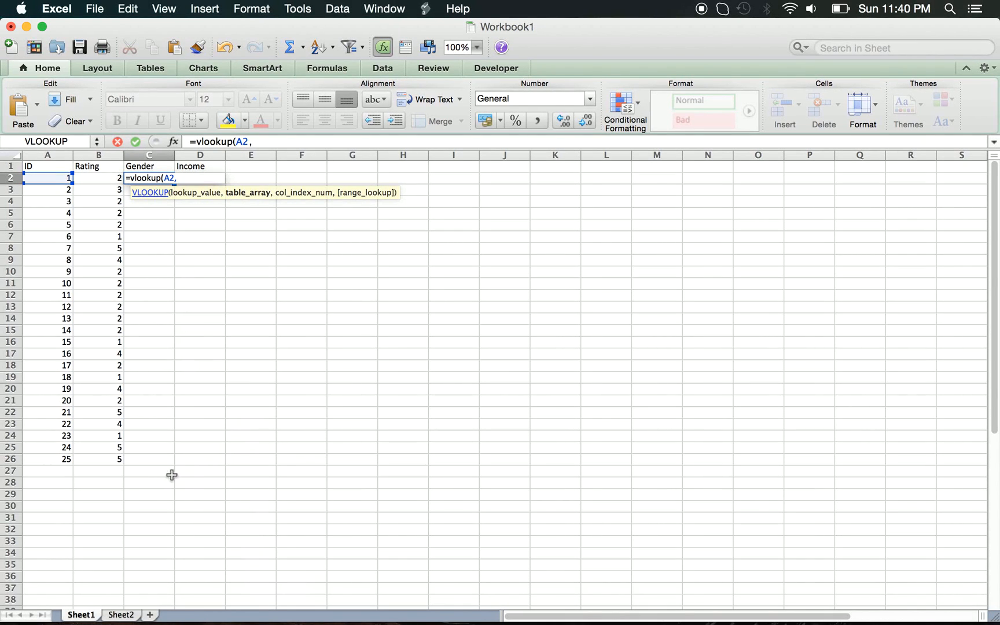
left_click(122, 615)
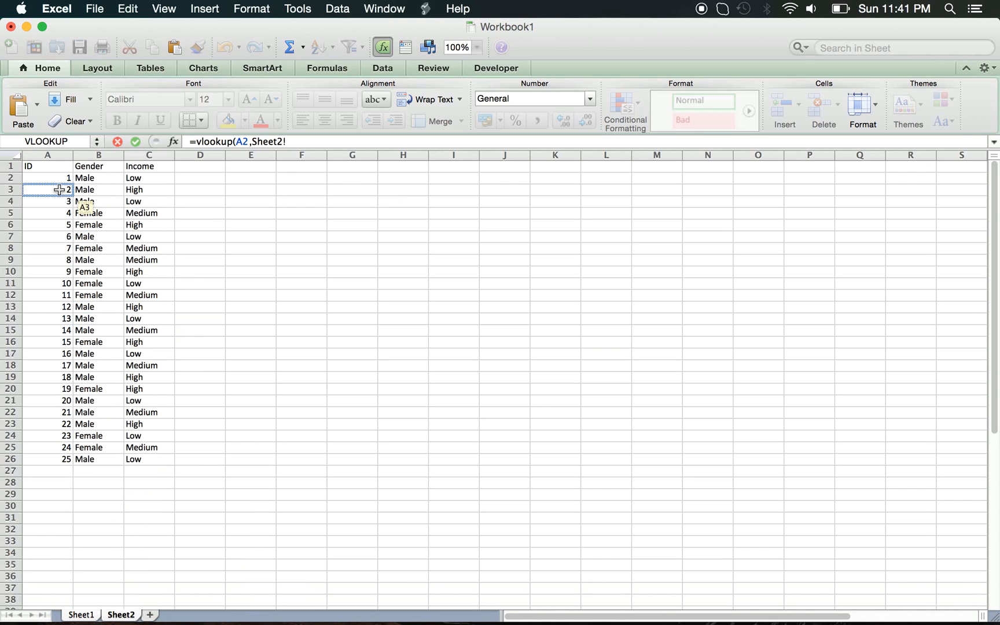
left_click_drag(57, 168, 146, 460)
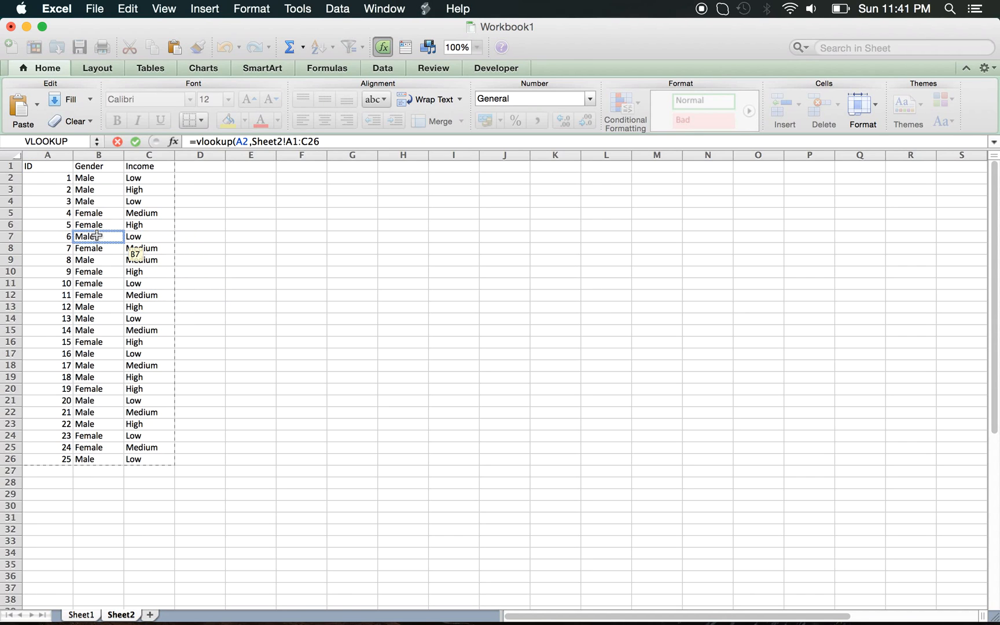
left_click(337, 141)
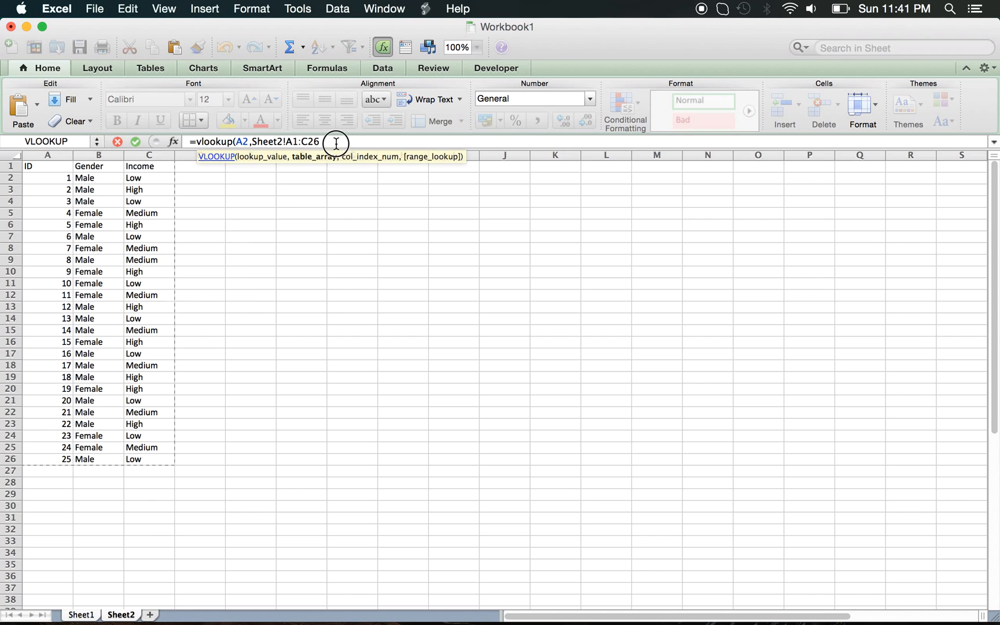
left_click(81, 615)
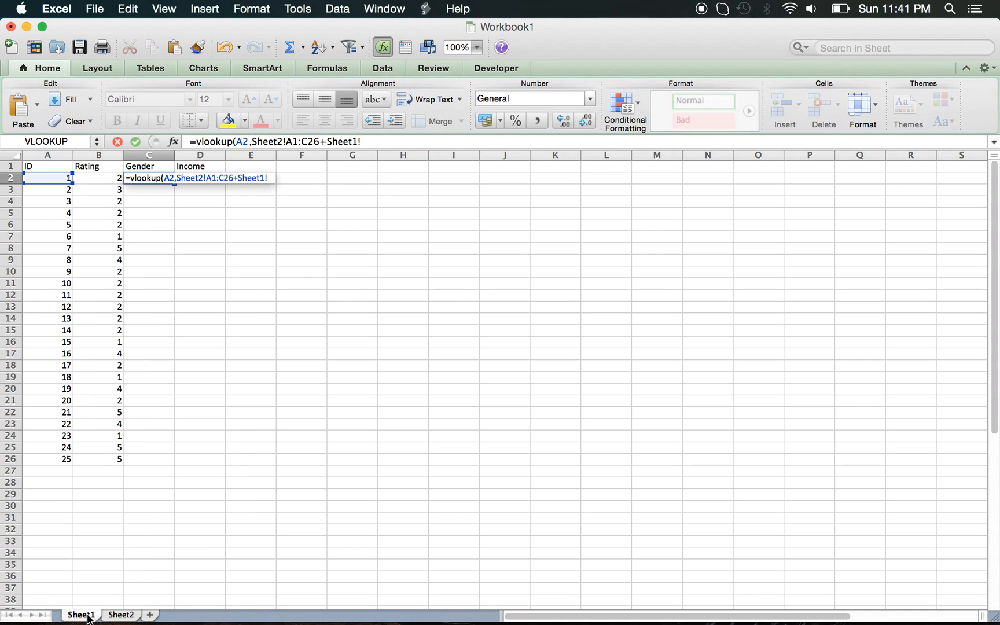
left_click(376, 142)
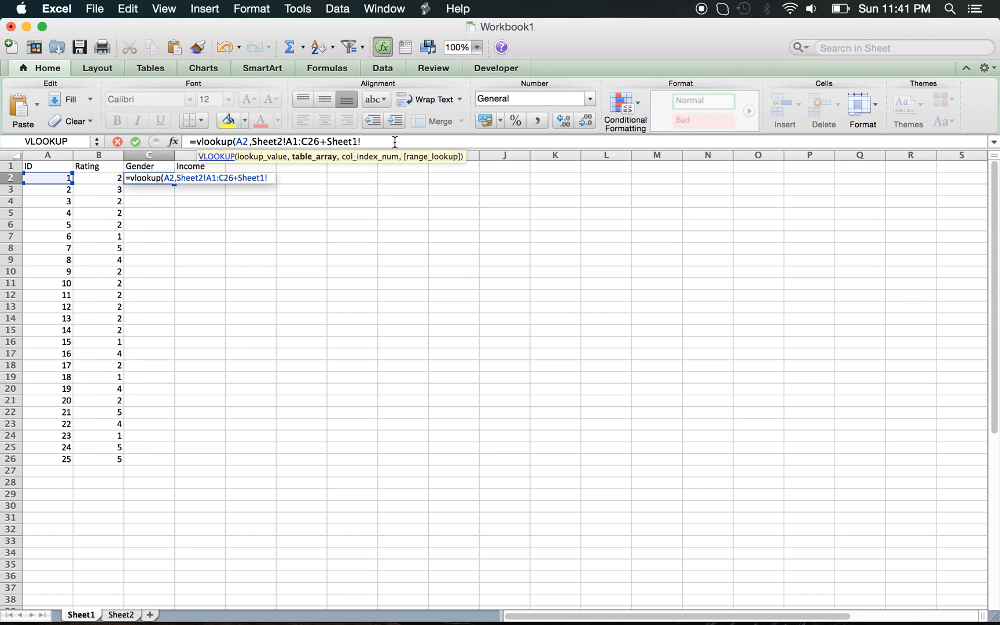
key("BackSpace")
key("BackSpace")
key("BackSpace")
key("BackSpace")
key("BackSpace")
key("BackSpace")
key("BackSpace")
key("BackSpace")
- Complete the Gender lookup in C2 with column index 2 and range lookup false
type(",")
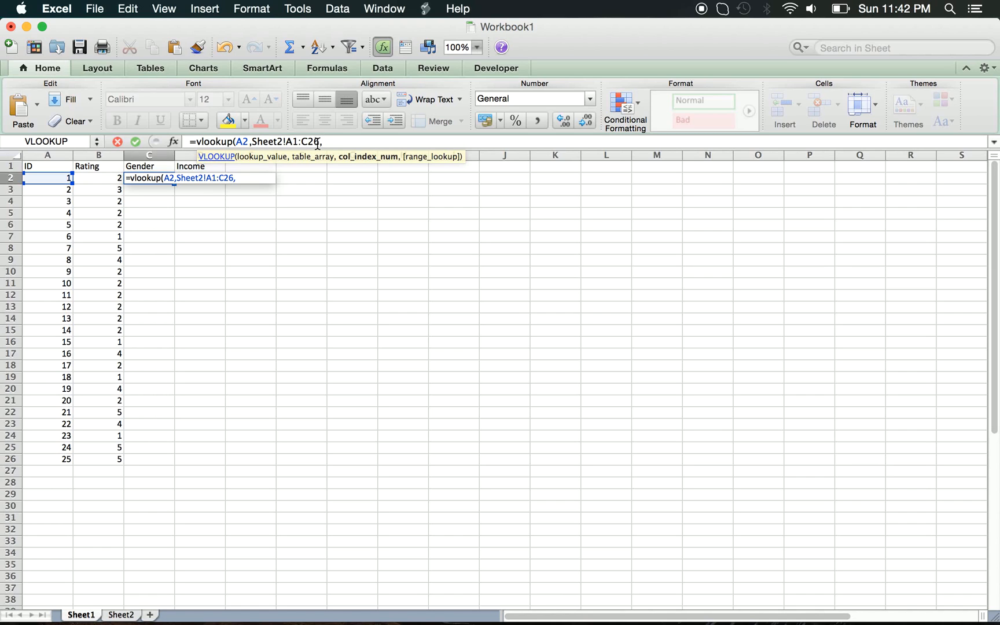
type("2")
type(",fa")
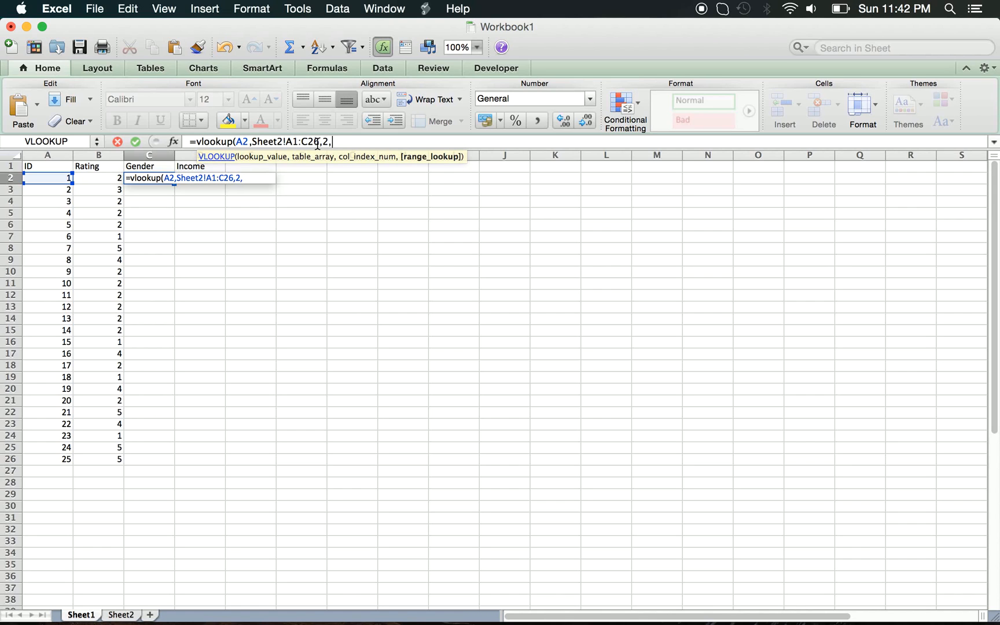
type("lse")
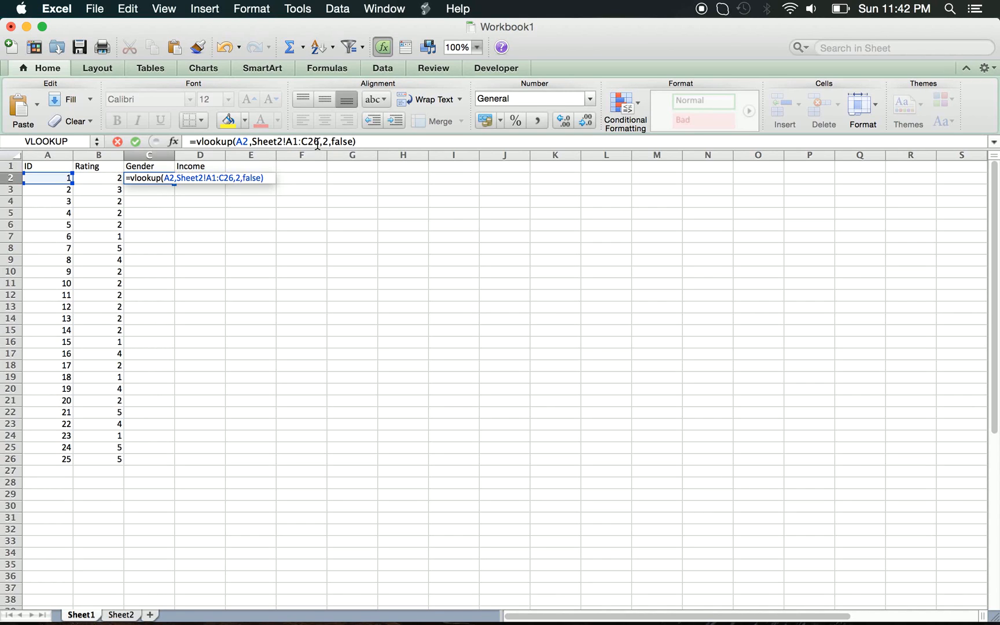
key("Return")
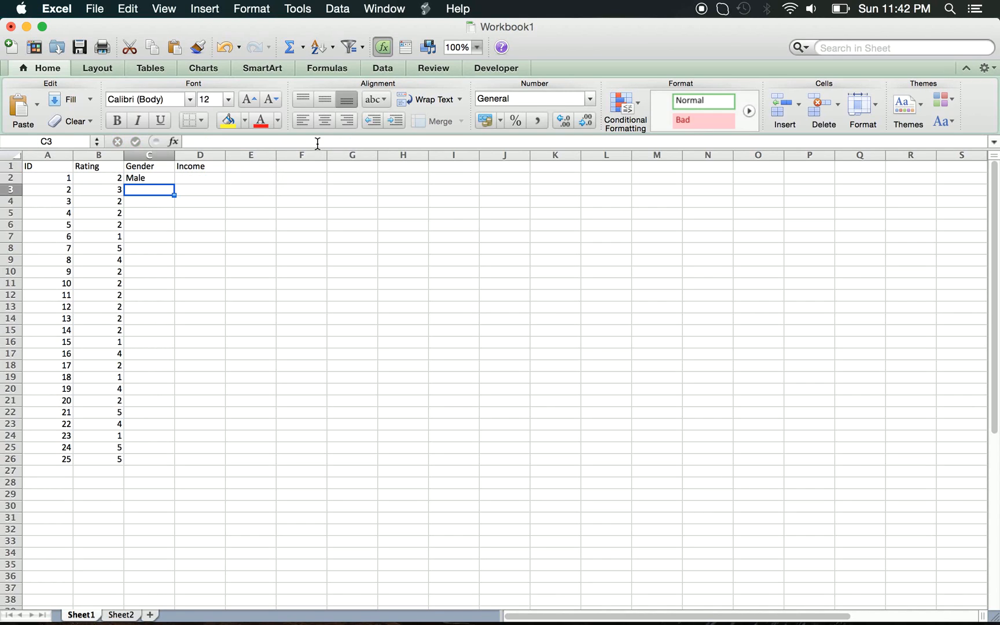
- Begin a VLOOKUP formula in D2 under Income on Sheet1 with A2 as the lookup value
left_click(147, 179)
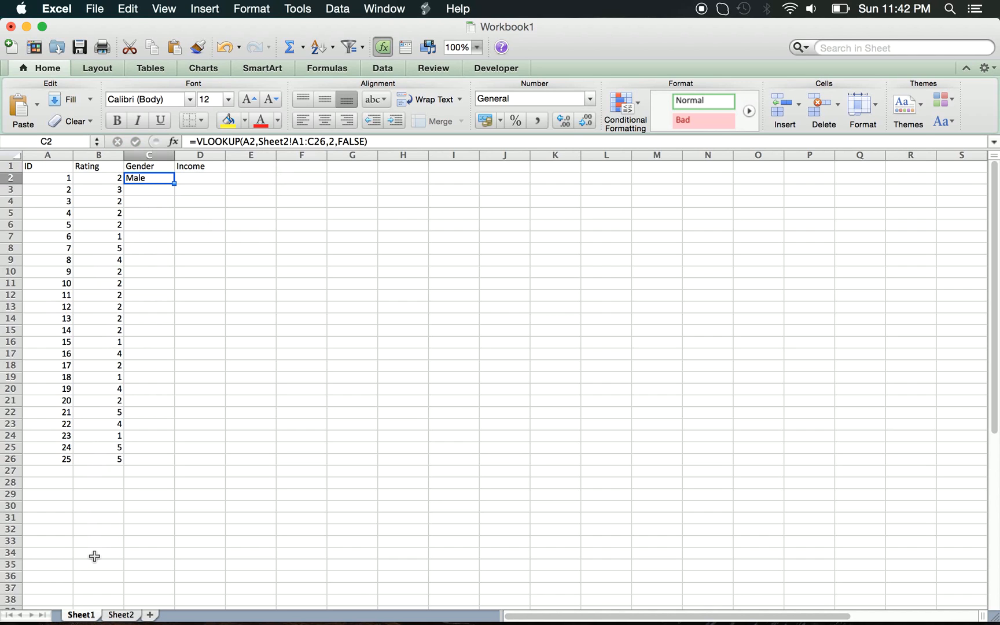
left_click(119, 615)
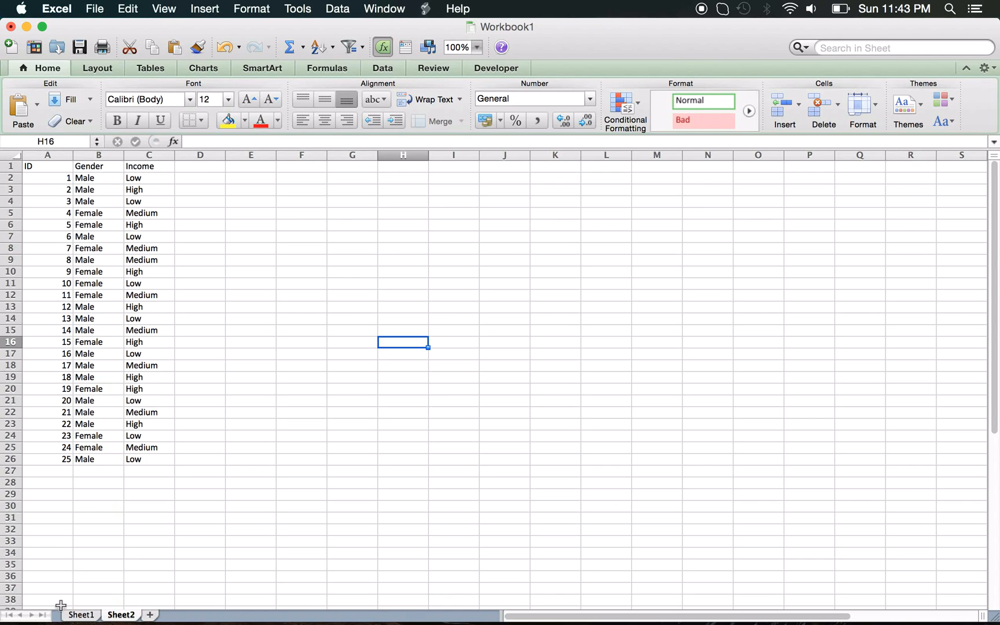
left_click(81, 615)
left_click(198, 179)
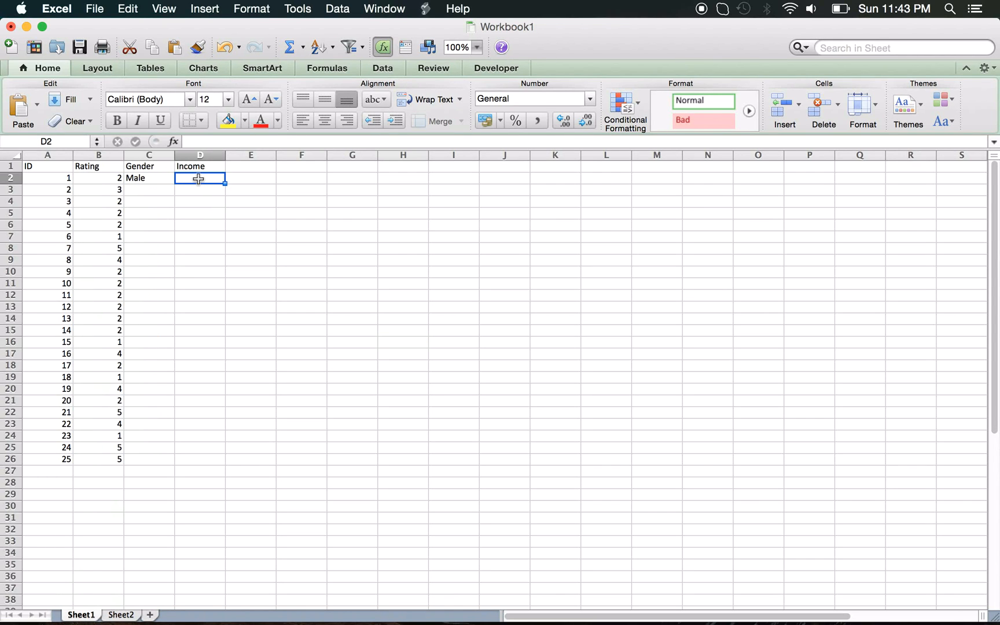
type("=")
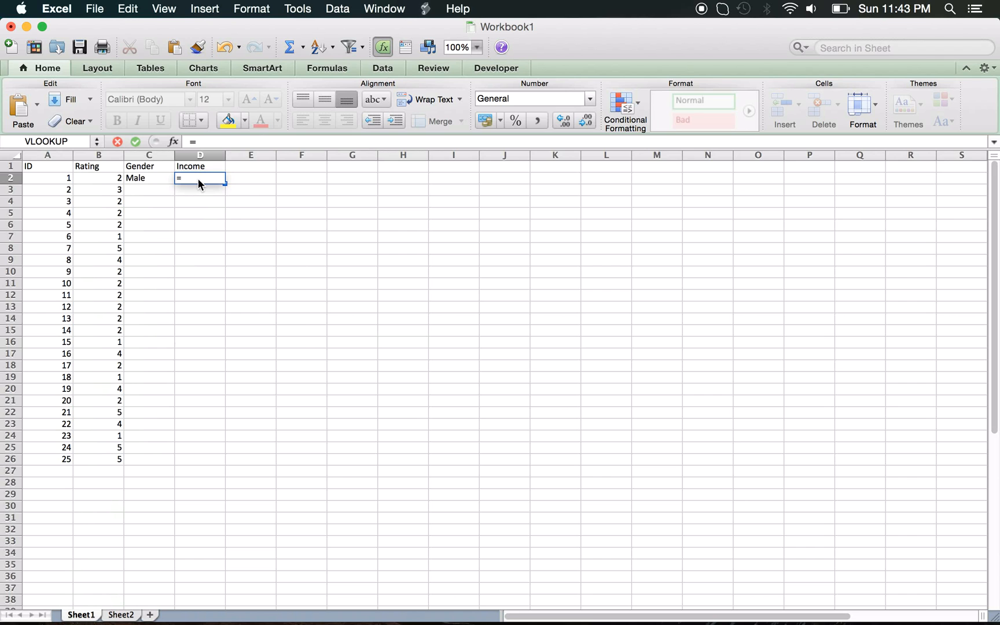
type("vlookup(")
key("Left")
key("Left")
key("Left")
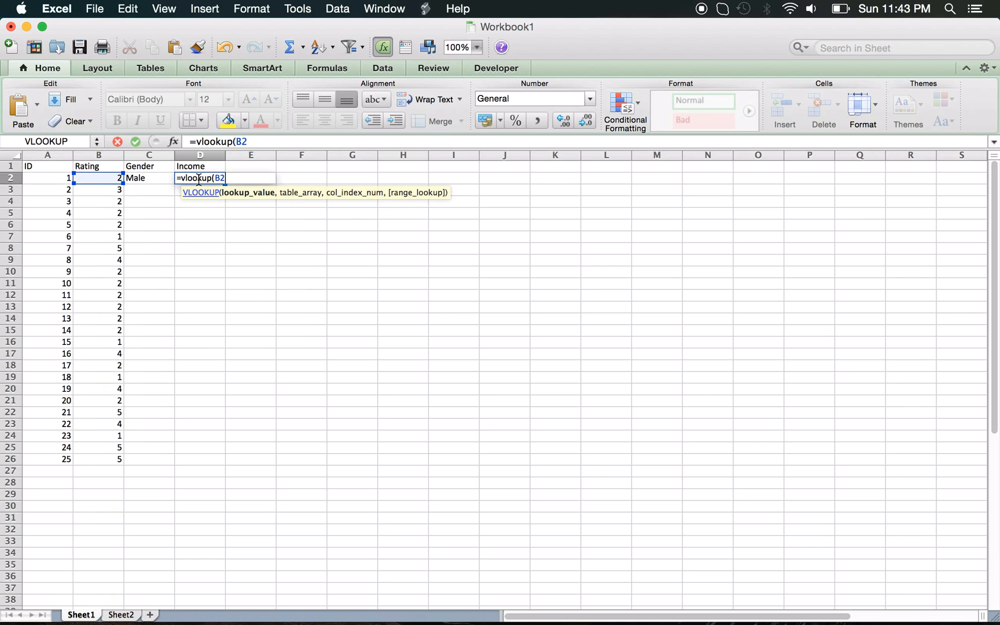
type(",")
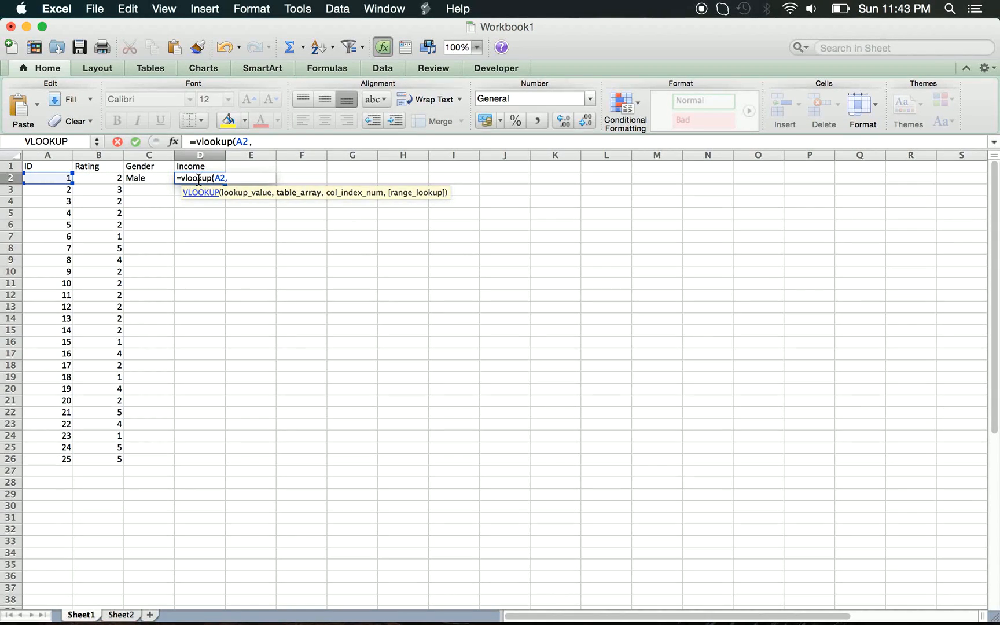
- Complete the Income lookup in D2 with table array Sheet2!A1:C26, column index 3 and range lookup false
left_click(127, 617)
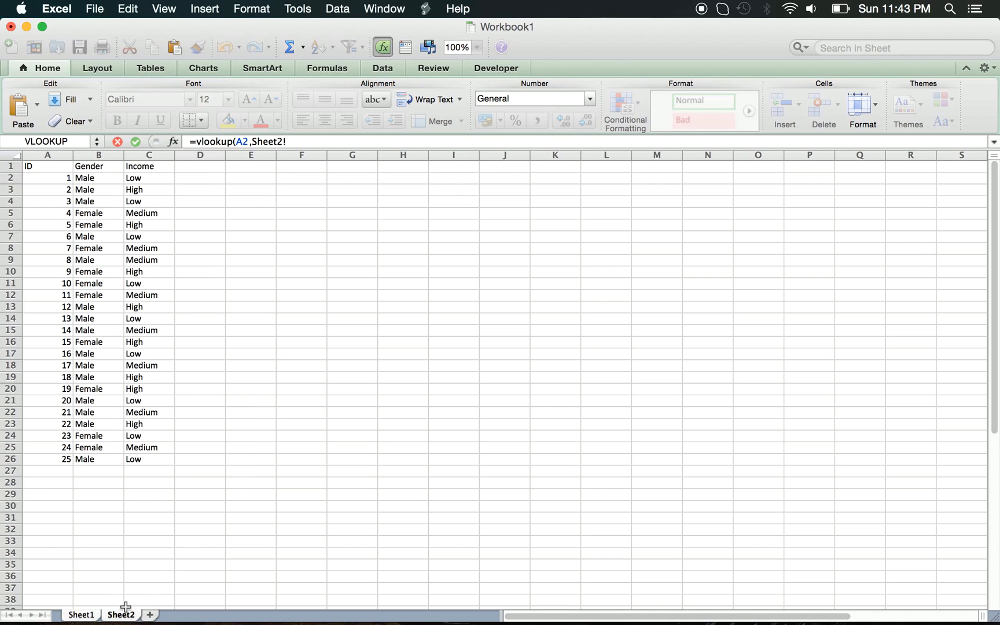
left_click(56, 166)
left_click_drag(56, 166, 139, 460)
type(",3")
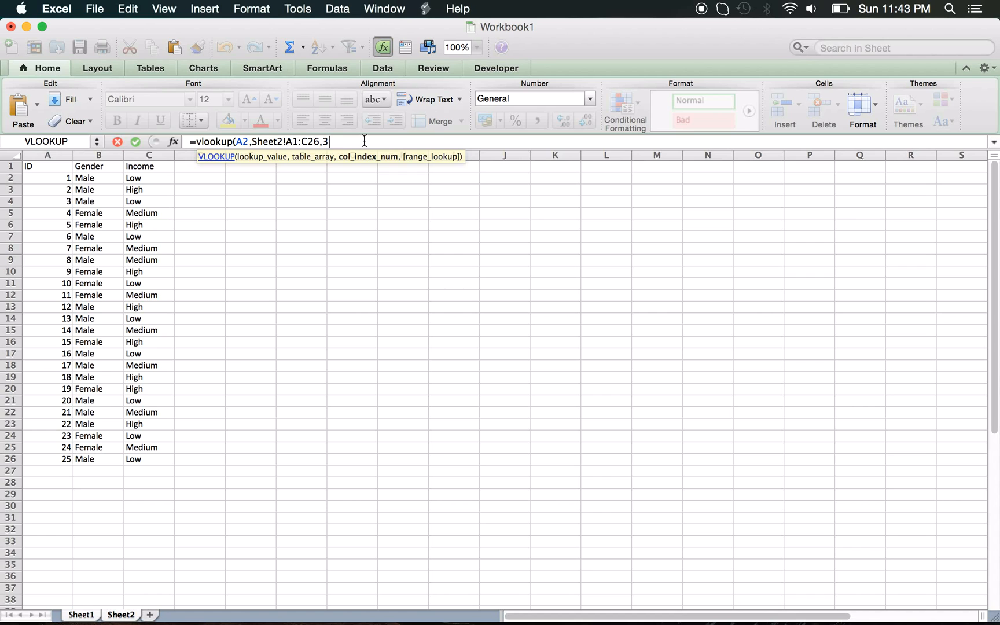
type(",false")
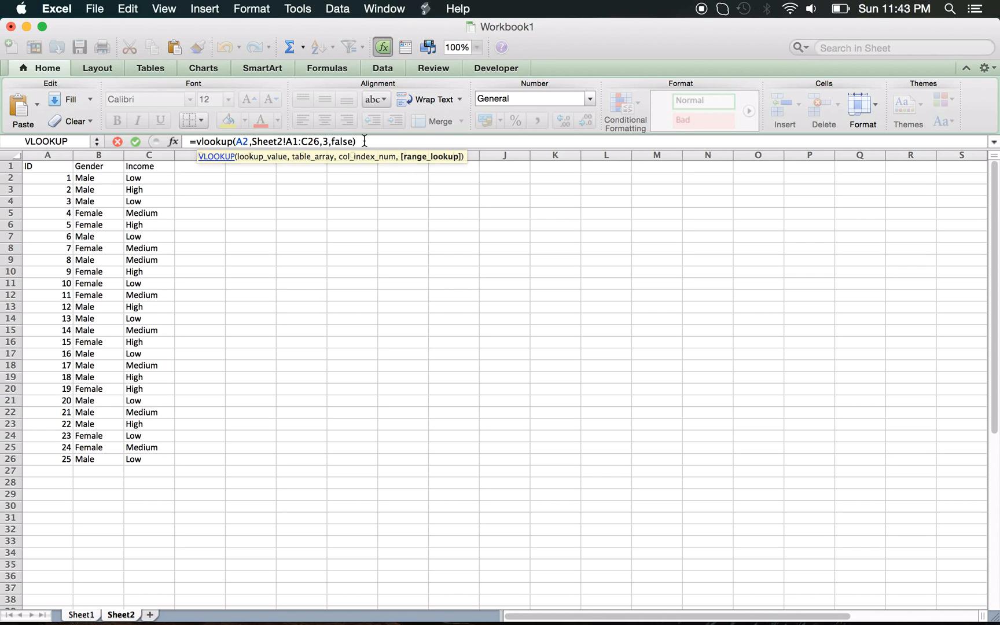
type(")")
key("Return")
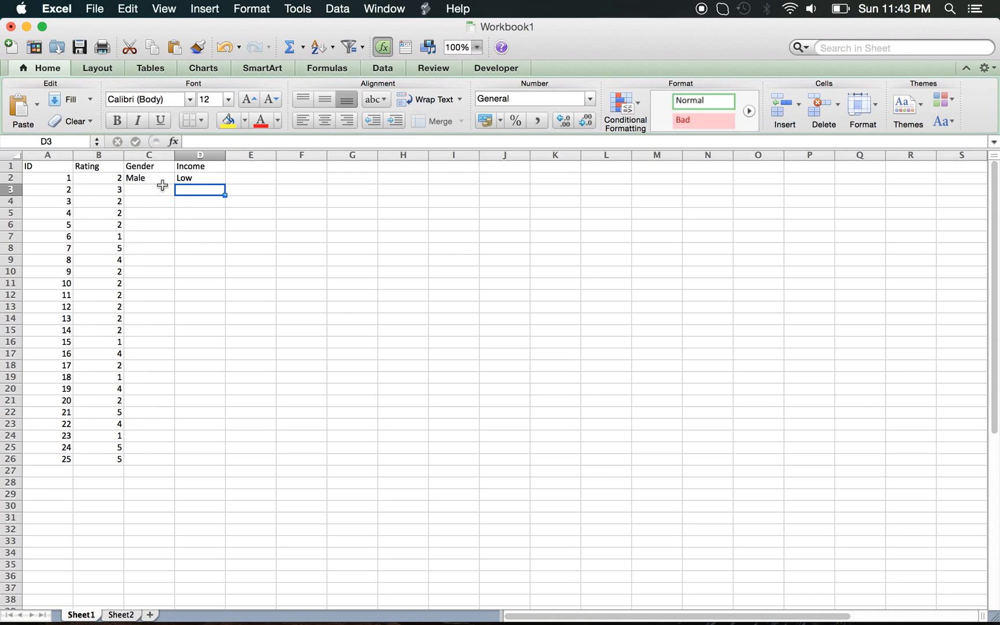
- Fill the Gender and Income VLOOKUP formulas from C2:D2 down through row 26
left_click_drag(160, 178, 208, 180)
left_click(227, 187)
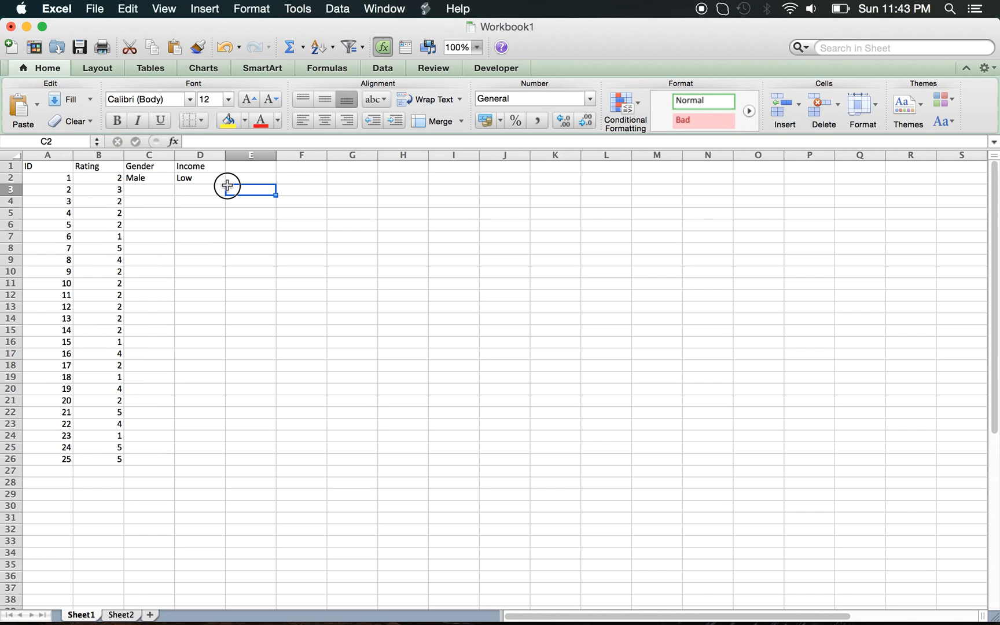
left_click_drag(158, 178, 228, 463)
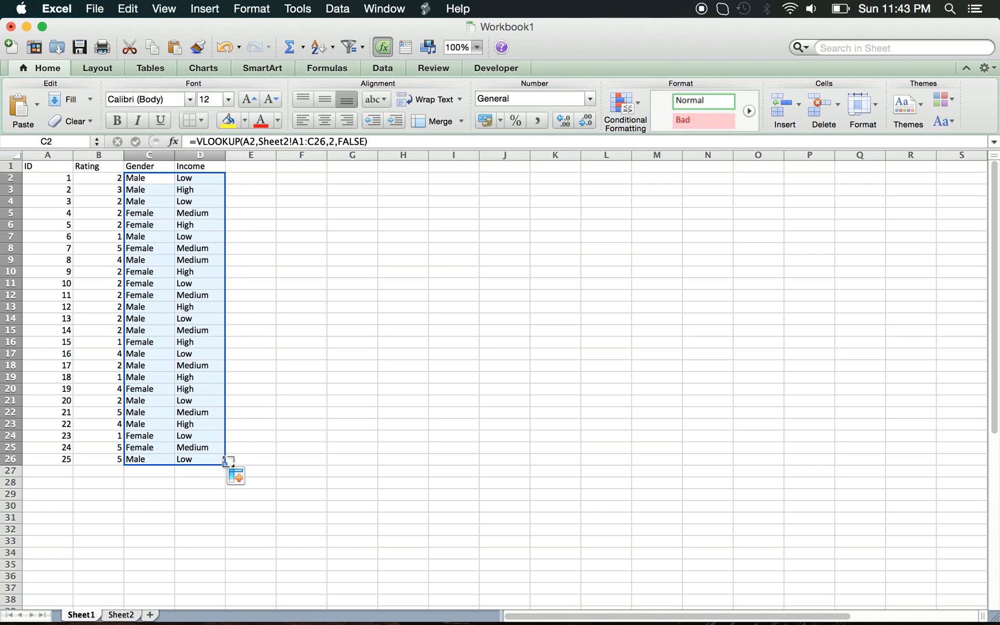
- Examine how the table array reference shifts in the copied Gender formulas, comparing them with the lookup data on Sheet2
left_click(216, 376)
left_click(146, 213)
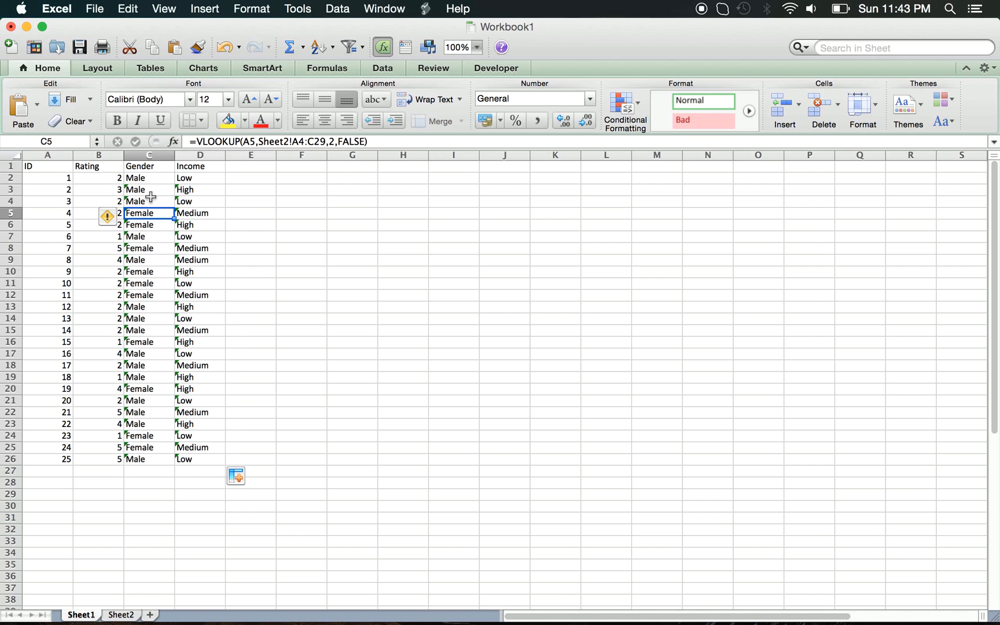
left_click(151, 192)
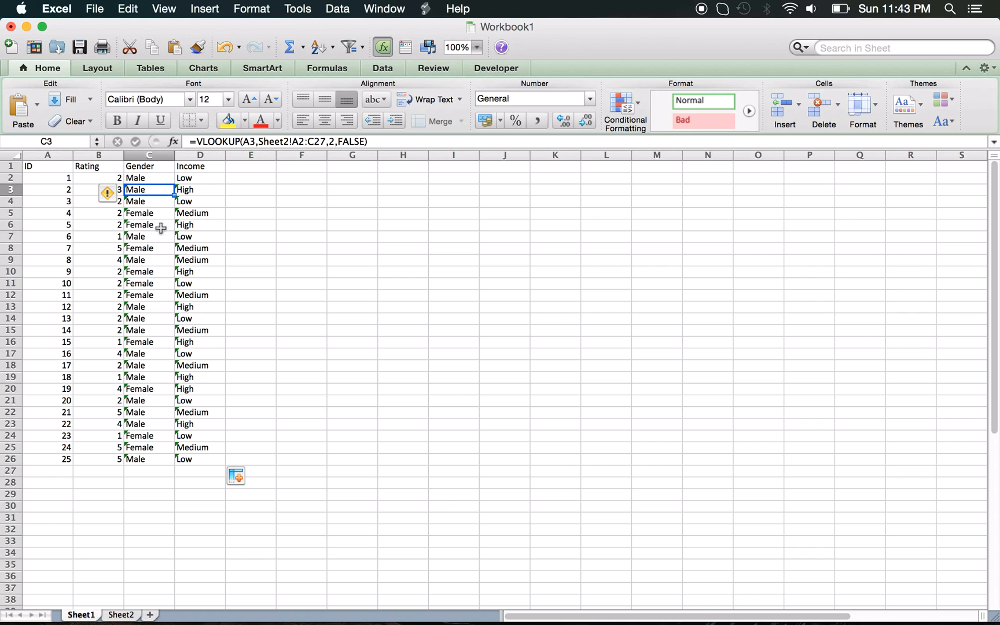
left_click(151, 177)
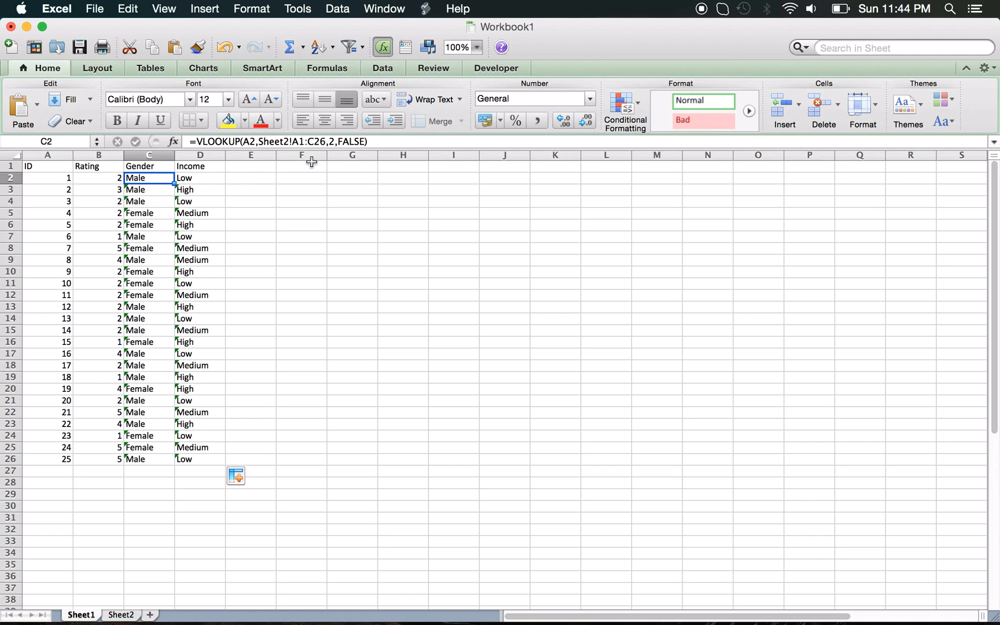
left_click(123, 615)
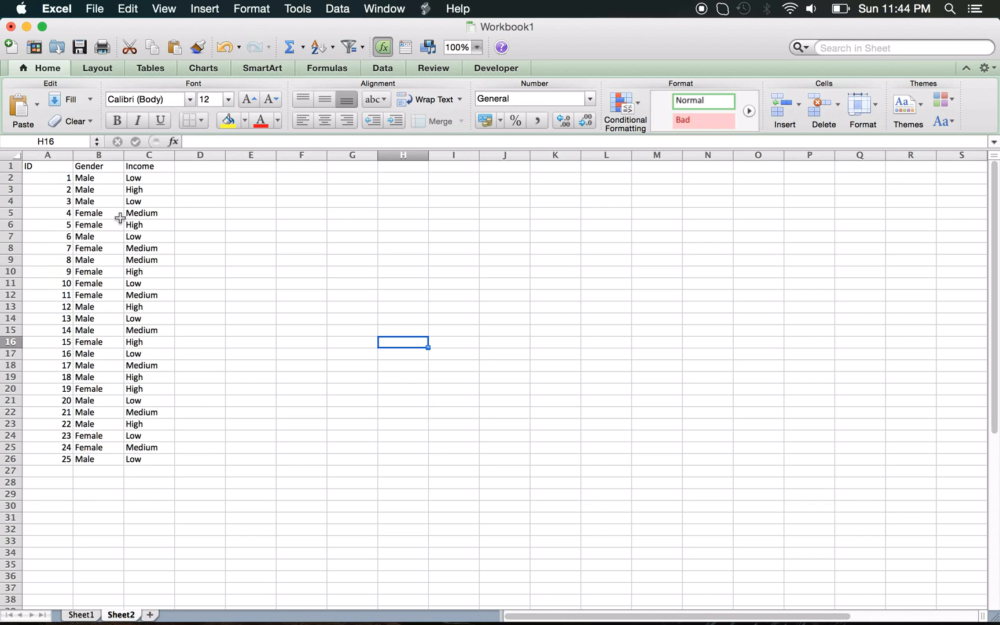
left_click(82, 615)
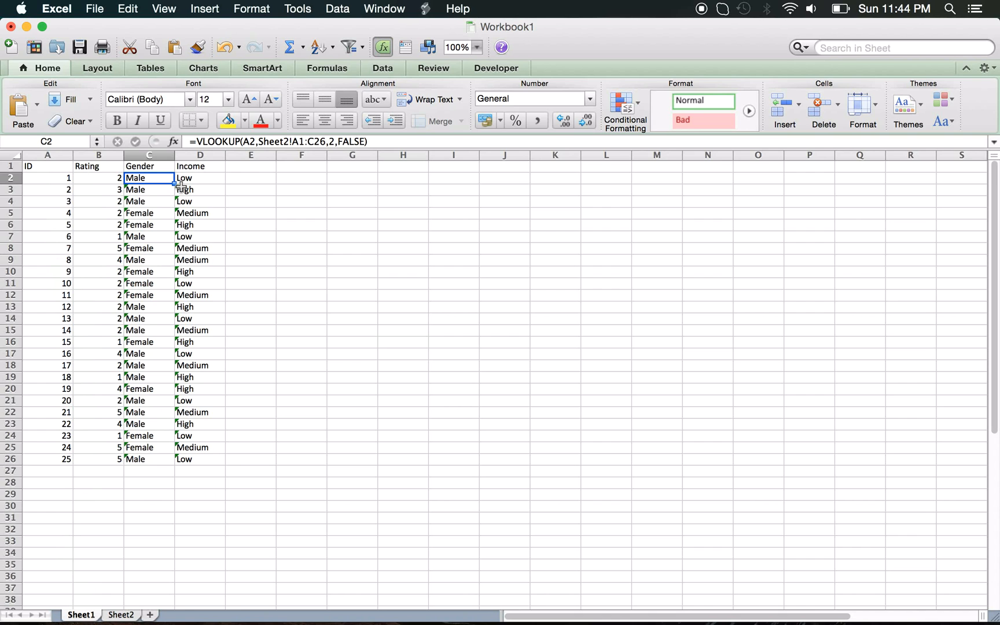
key("Down")
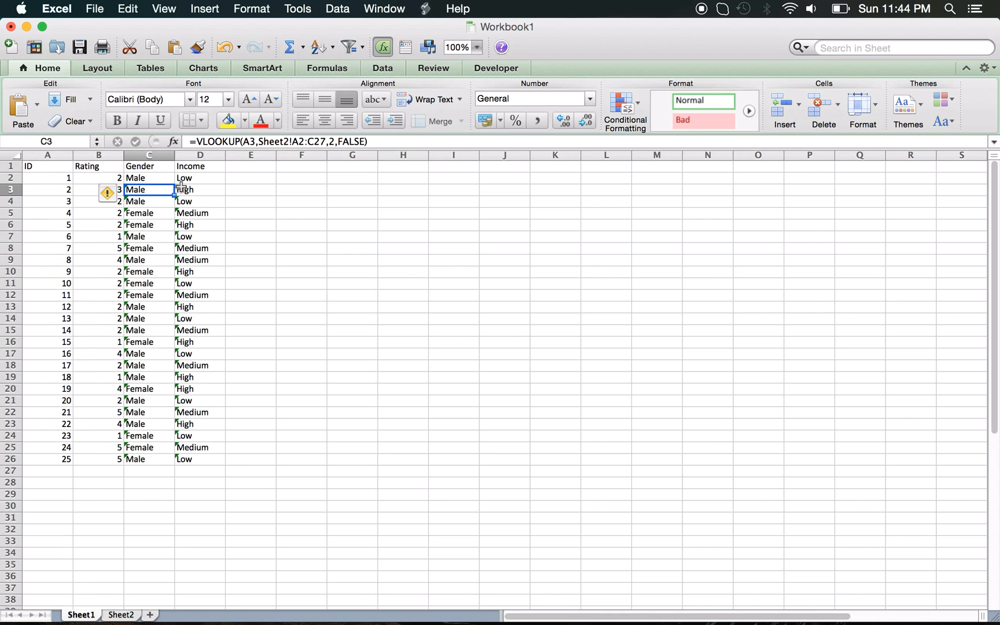
key("Down")
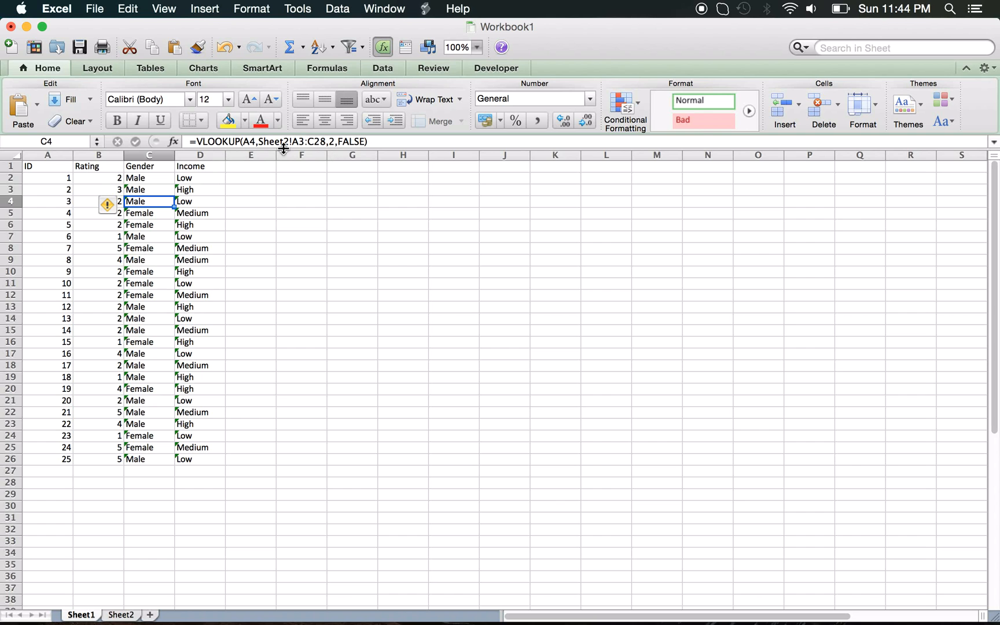
- Make the table array in the C2 Gender formula absolute as Sheet2!$A$1:$C$26
left_click(137, 176)
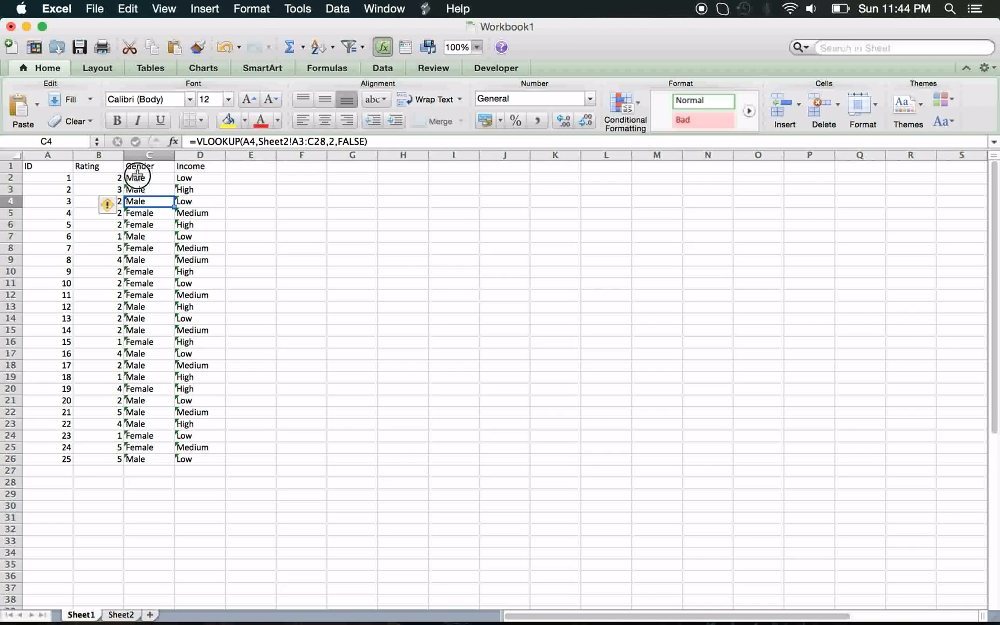
left_click(302, 141)
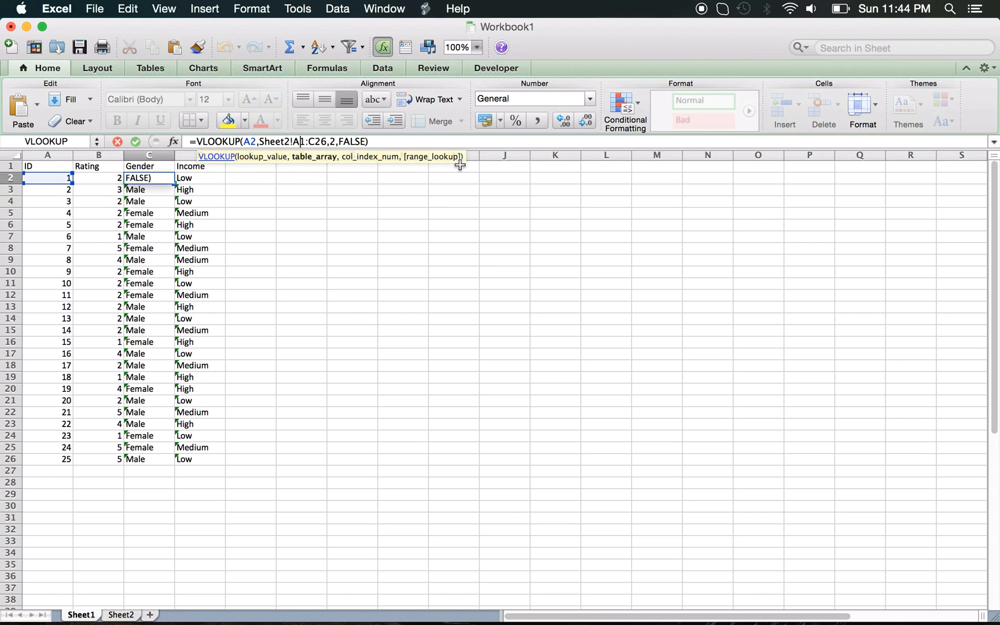
key("super+t")
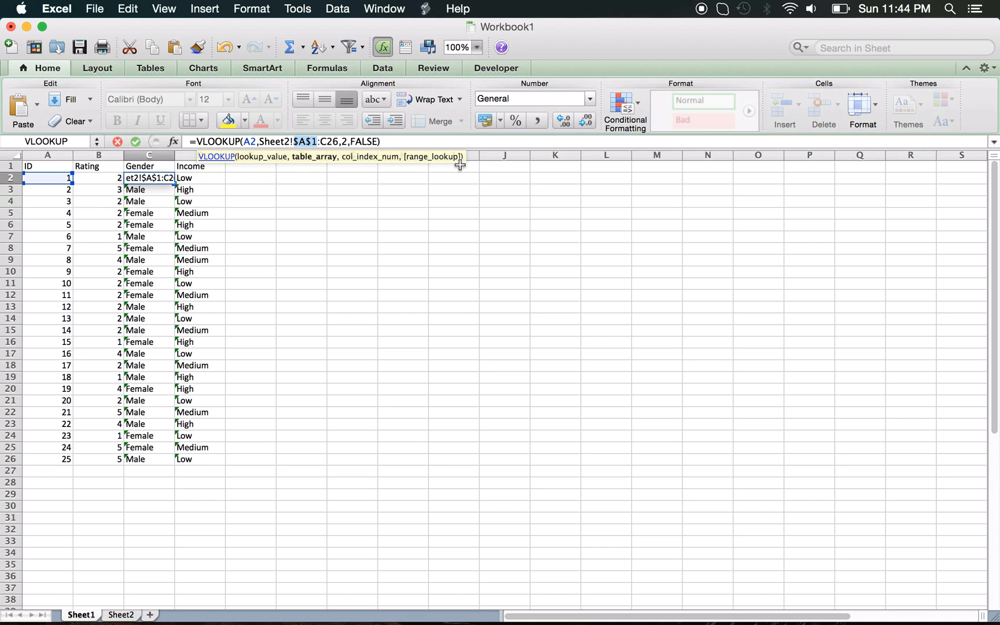
key("Right")
key("super+t")
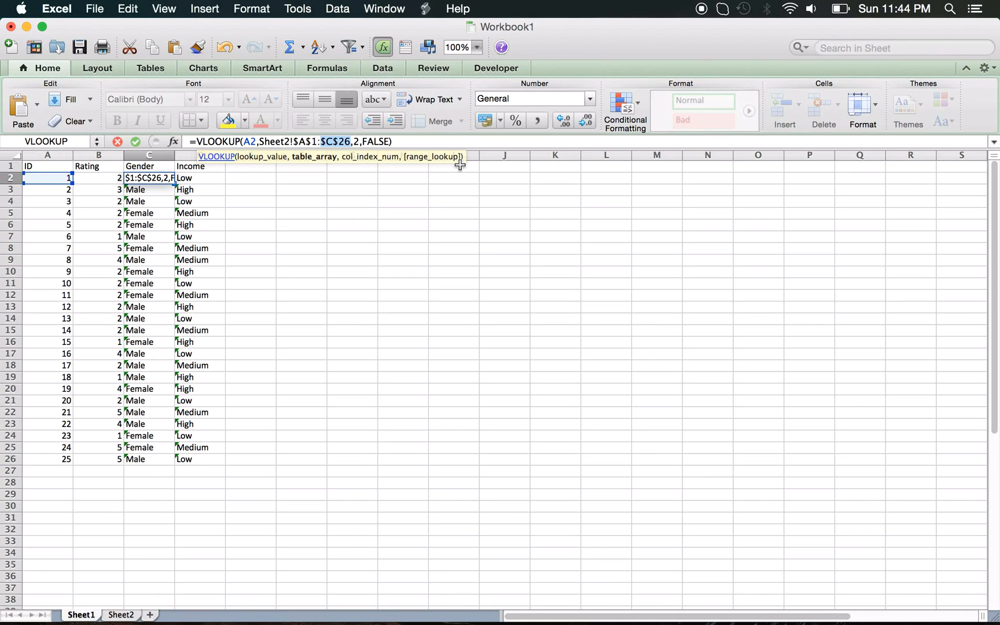
key("Right")
key("Return")
key("Up")
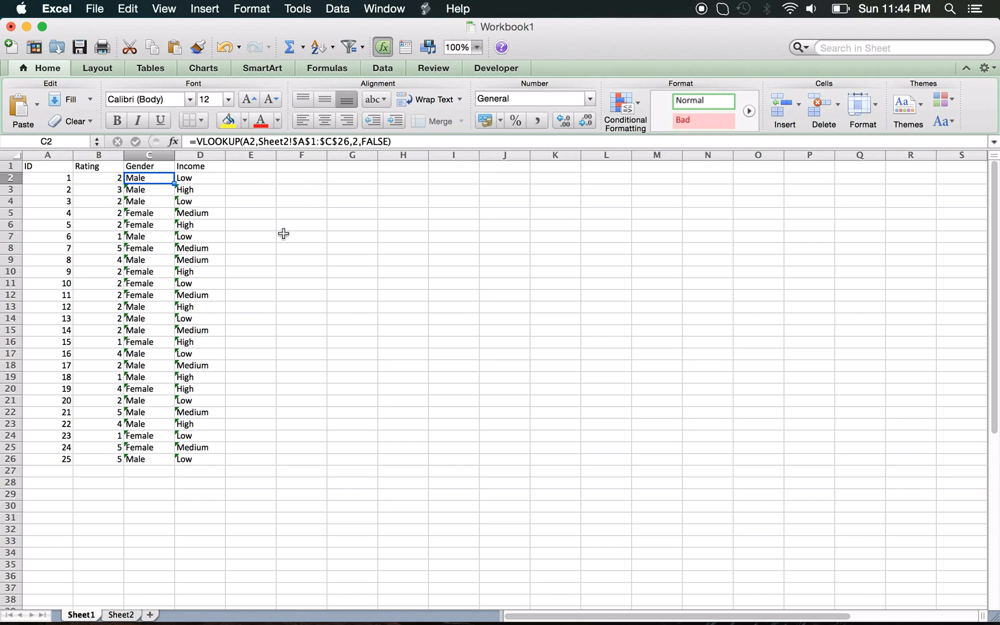
- Make the table array in the D2 Income formula absolute as Sheet2!$A$1:$C$26
left_click(203, 189)
left_click(201, 179)
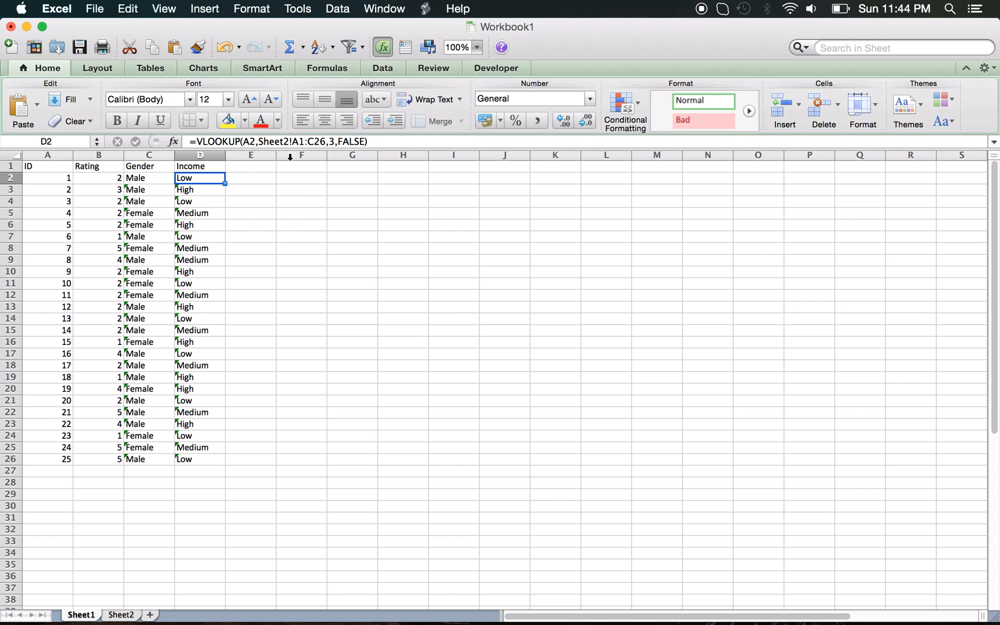
left_click(299, 141)
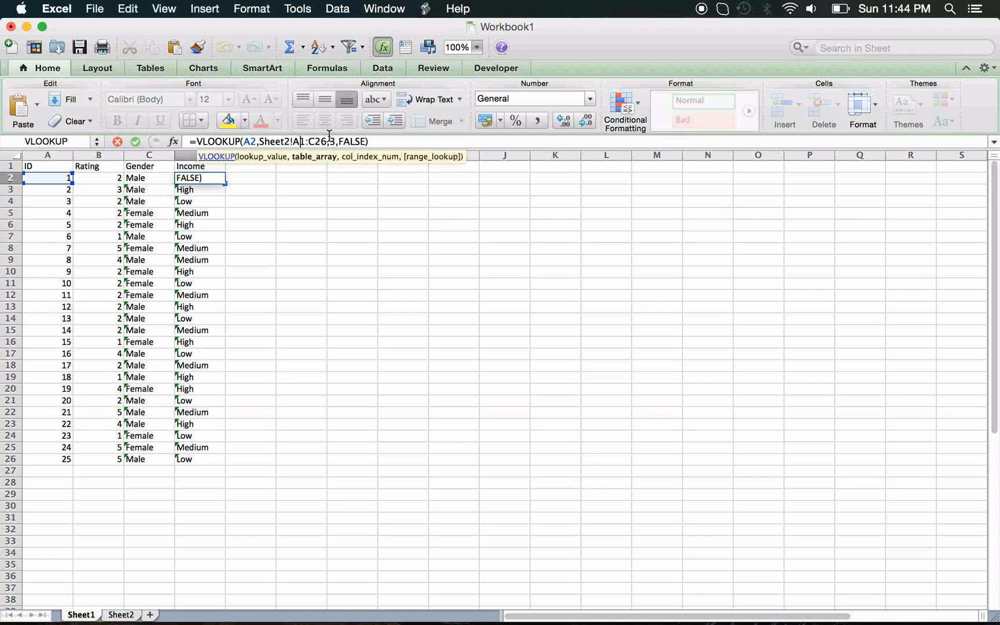
key("super+t")
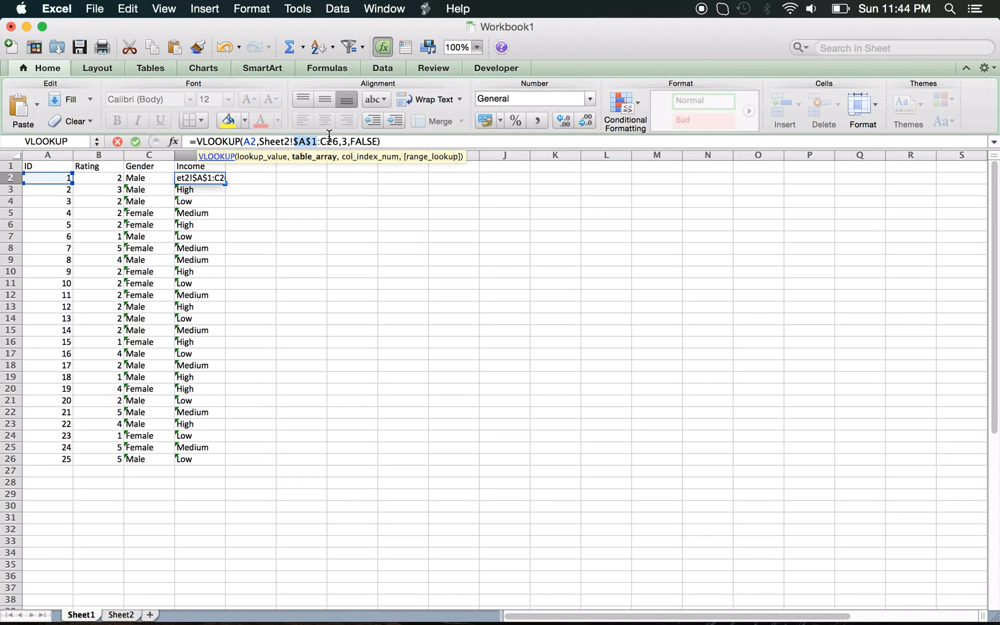
left_click(329, 138)
key("super+t")
key("Return")
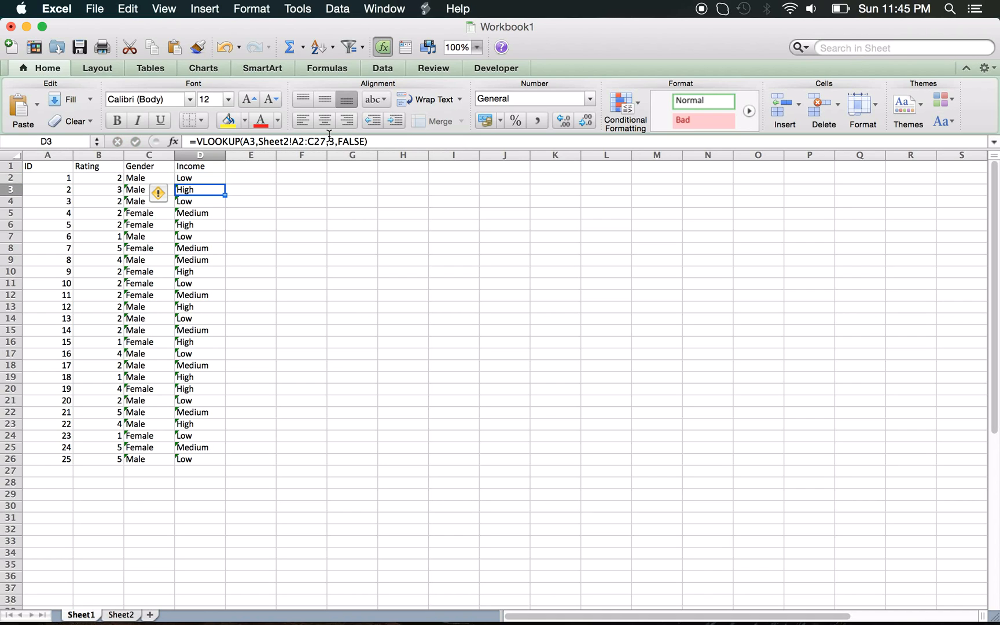
- Fill the corrected Gender and Income formulas from C2:D2 down through row 26
left_click(159, 176)
left_click_drag(160, 176, 218, 463)
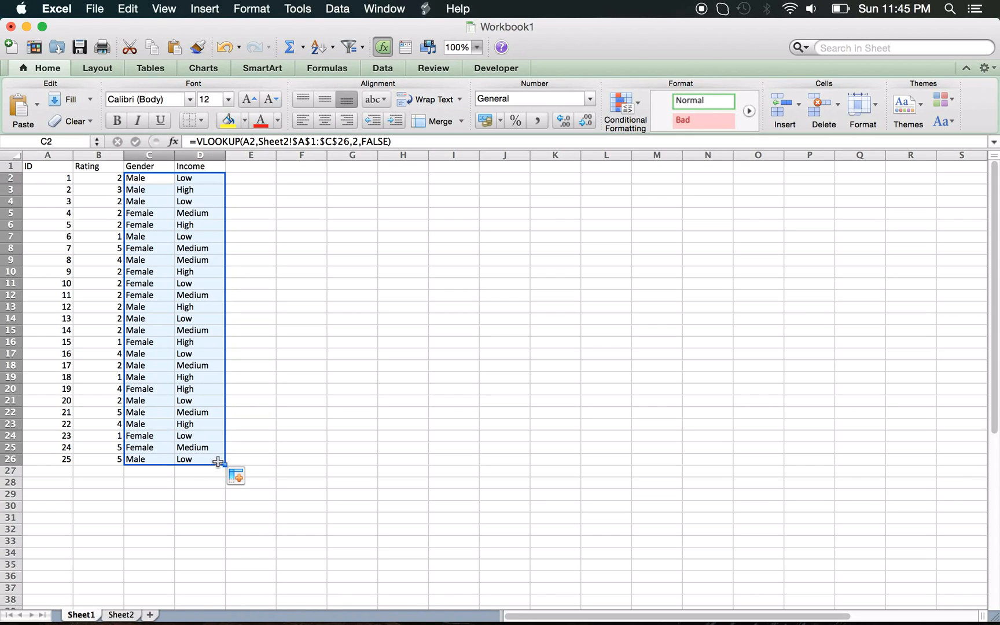
left_click(181, 274)
- Check the table array reference in the refilled formulas down the Gender column
left_click(155, 213)
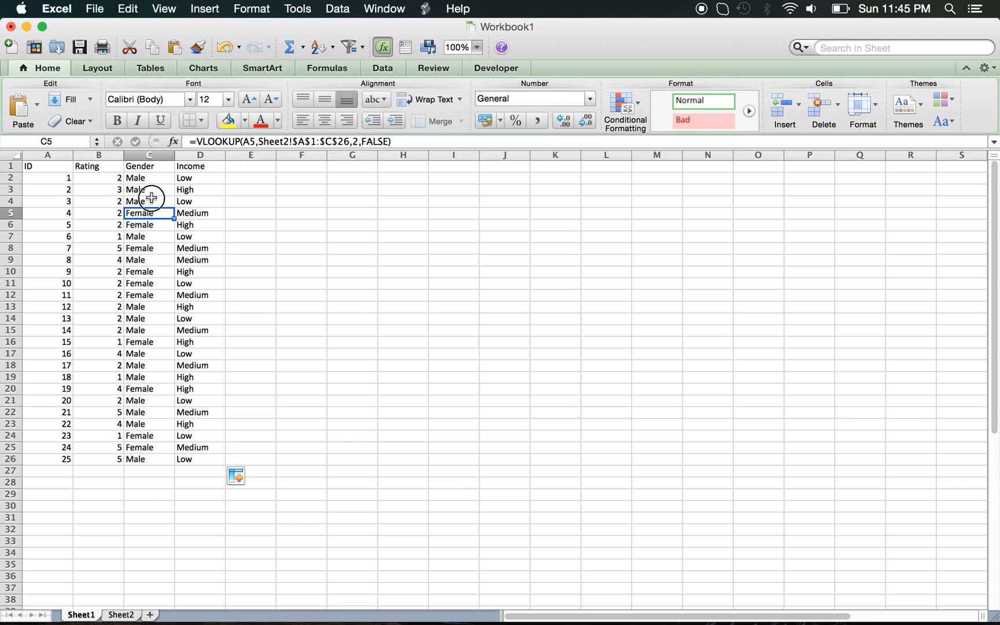
left_click(150, 200)
key("Down")
key("Down")
key("Down")
key("Down")
key("Down")
key("Down")
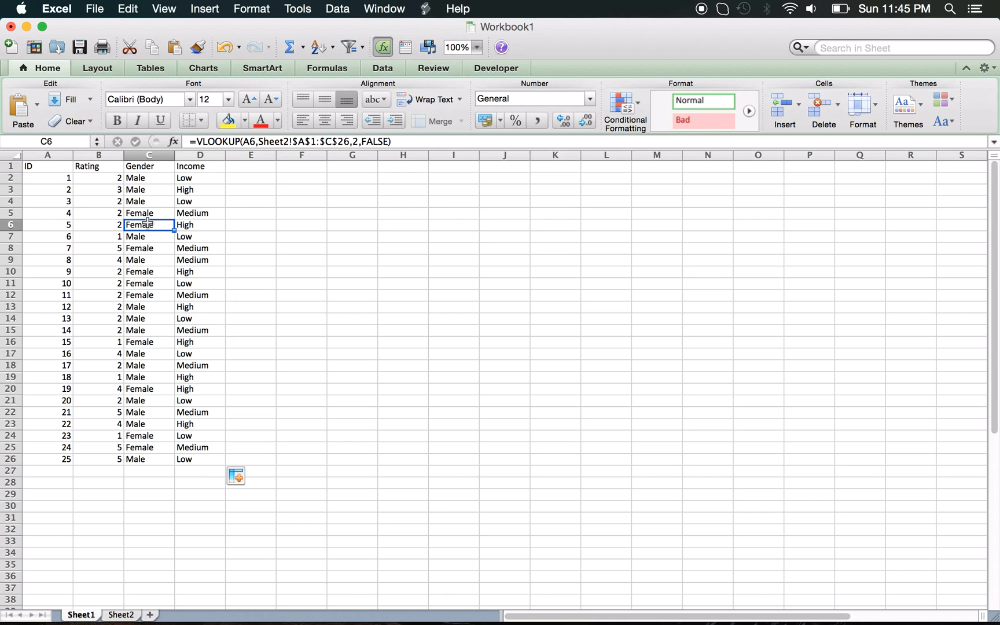